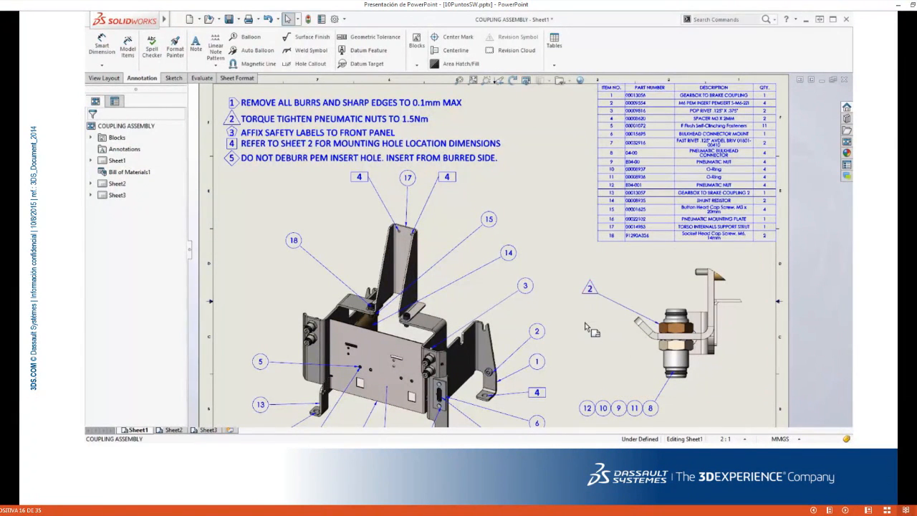
Step: Change the border of flag note 4 in the general notes to Square Circle, keeping it in the flag note bank
{"action": "key", "text": "f"}
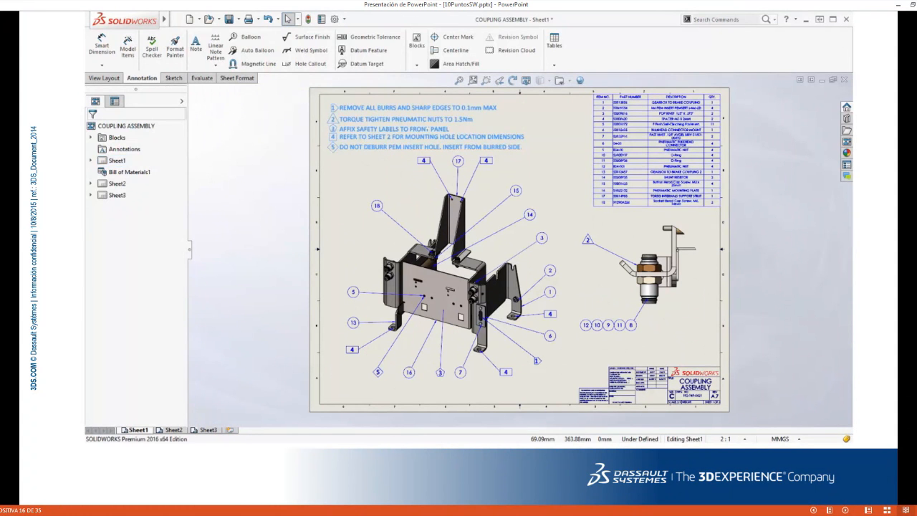
{"action": "left_click", "coordinate": [339, 140]}
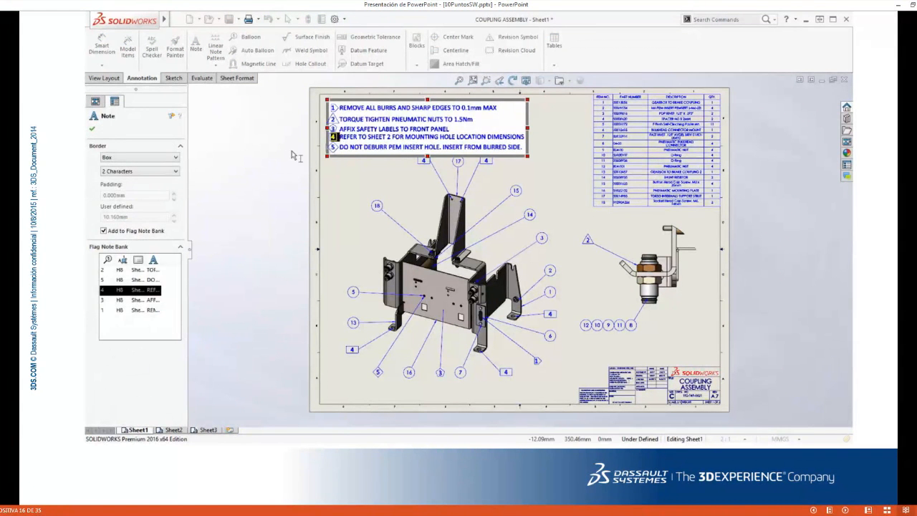
{"action": "left_click", "coordinate": [140, 157]}
{"action": "left_click", "coordinate": [145, 232]}
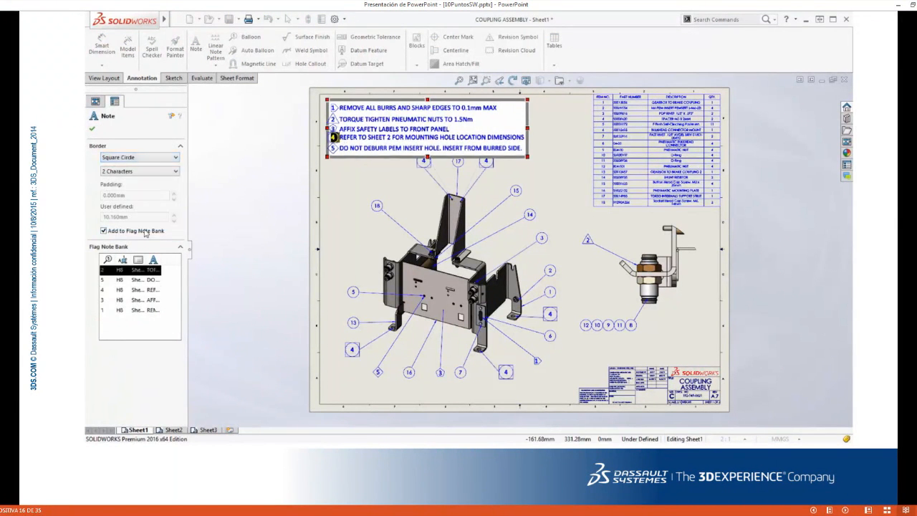
{"action": "key", "text": "Escape"}
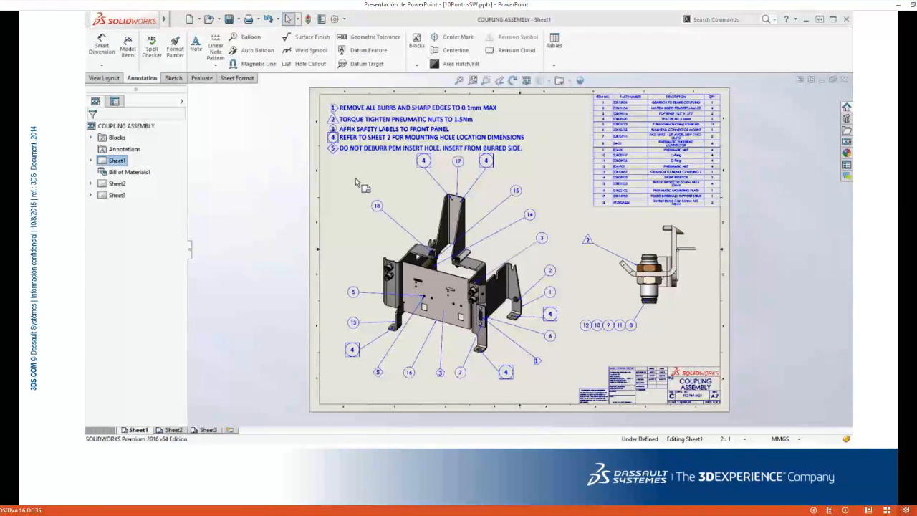
Step: Reorder the stacked balloons below the pneumatic fitting by moving balloon 10 next to balloon 8
{"action": "right_click_drag", "start_coordinate": [355, 183], "coordinate": [357, 218]}
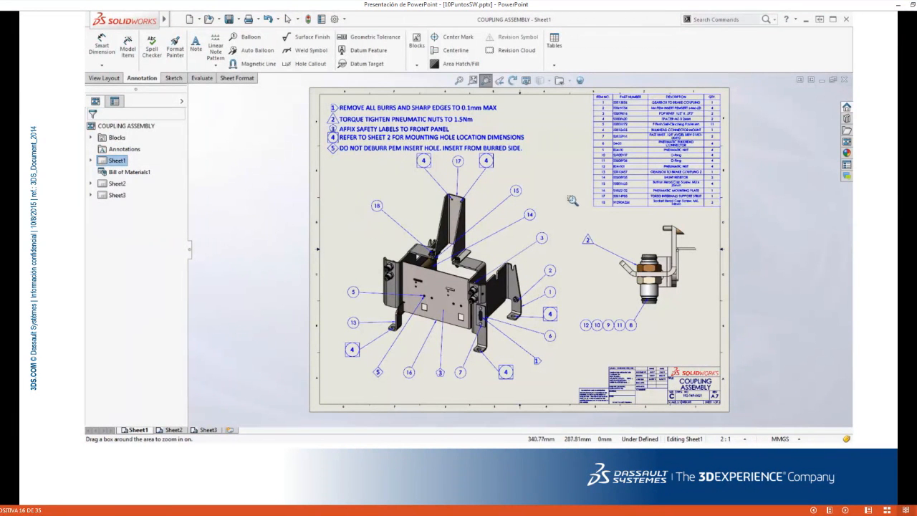
{"action": "left_click_drag", "start_coordinate": [559, 200], "coordinate": [716, 358]}
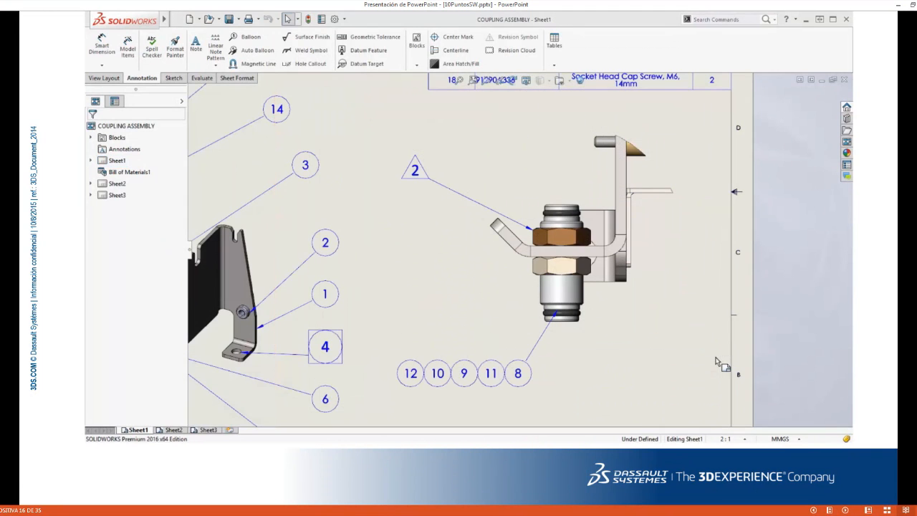
{"action": "mouse_move", "coordinate": [465, 374]}
{"action": "left_mouse_down"}
{"action": "mouse_move", "coordinate": [464, 285]}
{"action": "mouse_move", "coordinate": [468, 374]}
{"action": "left_mouse_up"}
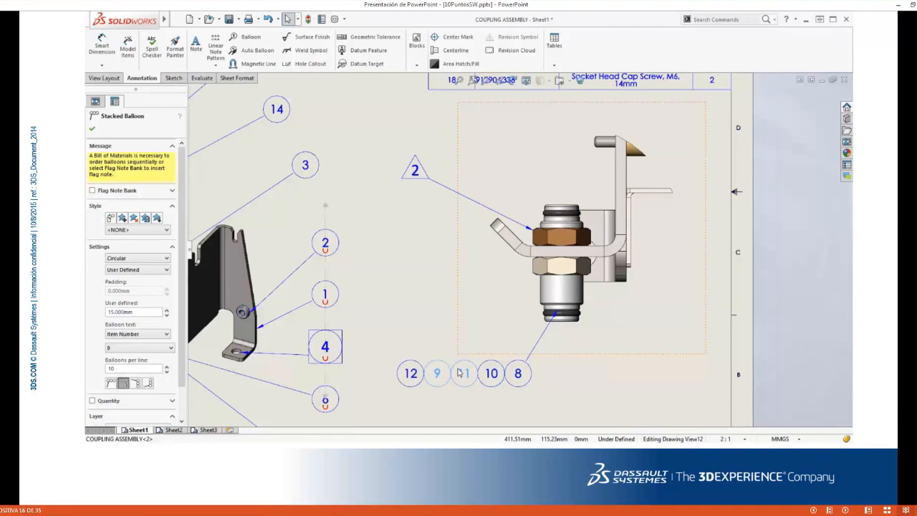
Step: Add triangular flag note 2 to the stacked balloons below the pneumatic fitting and sort the stack
{"action": "left_click_drag", "start_coordinate": [415, 176], "coordinate": [487, 380]}
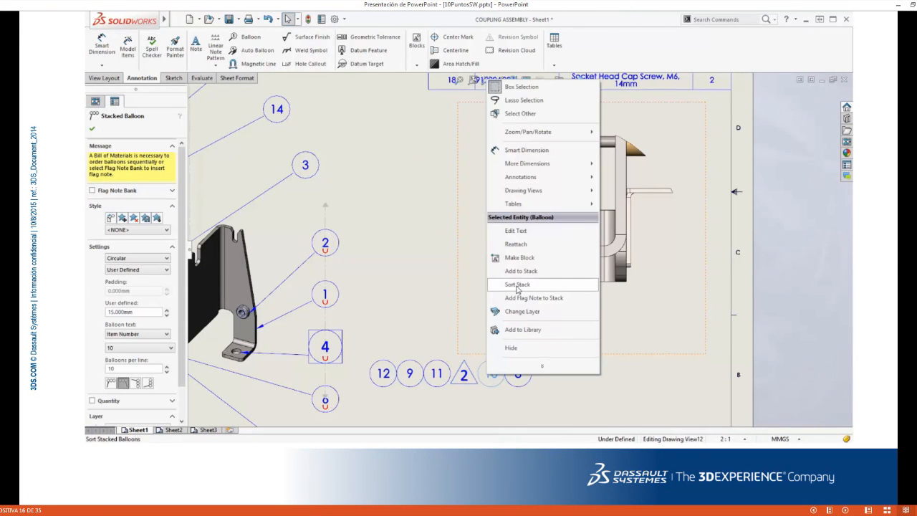
{"action": "left_click", "coordinate": [517, 285]}
{"action": "left_click", "coordinate": [556, 380]}
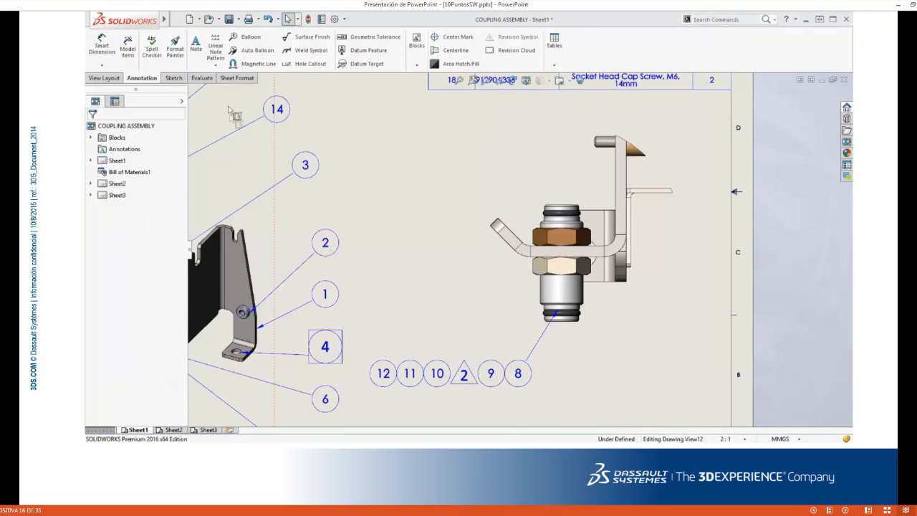
Step: Place a note to the upper left of the pneumatic fitting with its leader attached to the fitting's top edge
{"action": "left_click", "coordinate": [197, 50]}
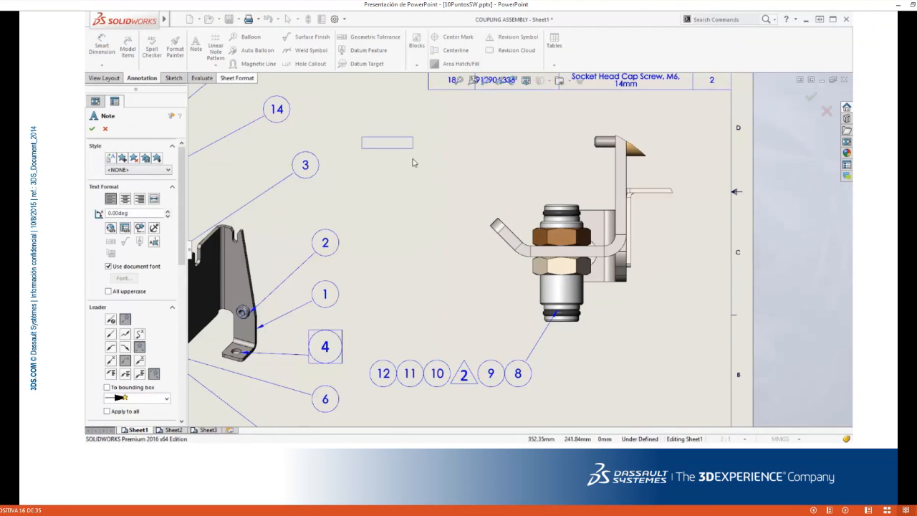
{"action": "left_click", "coordinate": [549, 207]}
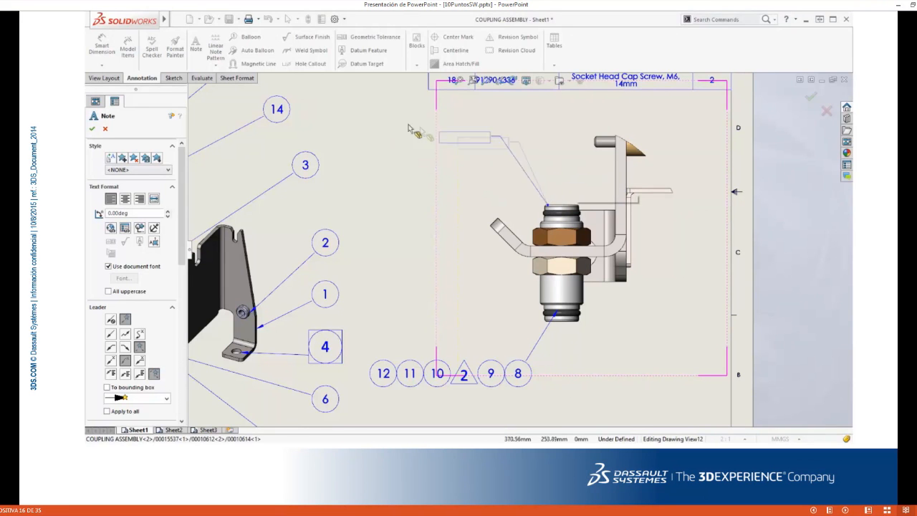
{"action": "left_click", "coordinate": [339, 139]}
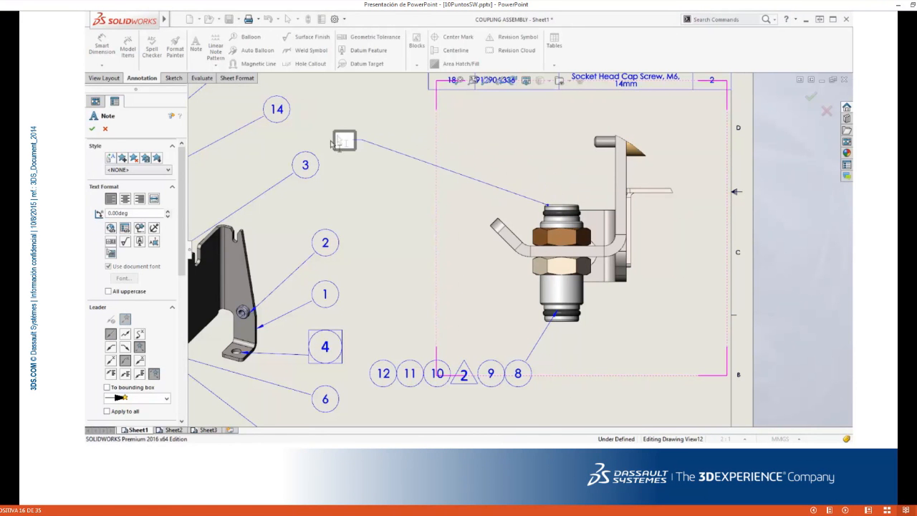
Step: Start linking the note to a property of a selected component or other drawing view, choosing the fitting's parent component through Select Other
{"action": "left_click", "coordinate": [125, 228]}
{"action": "left_click", "coordinate": [270, 214]}
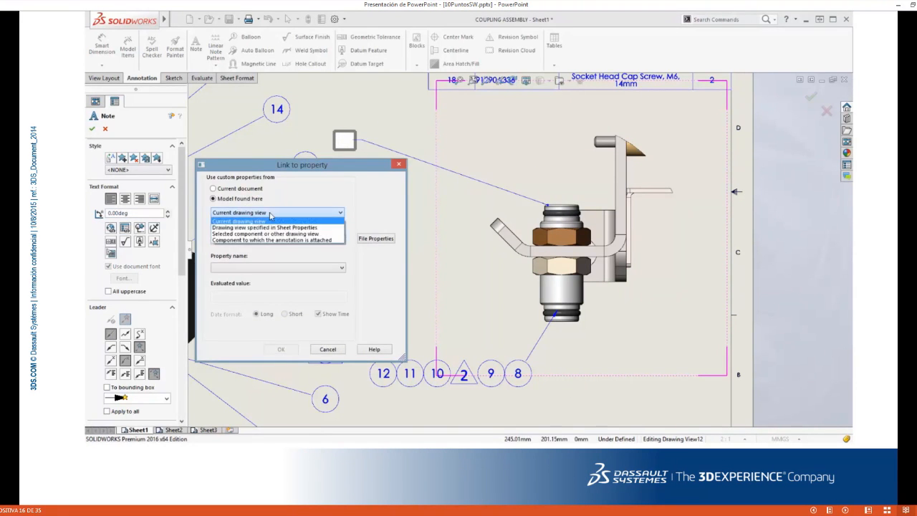
{"action": "left_click", "coordinate": [263, 234]}
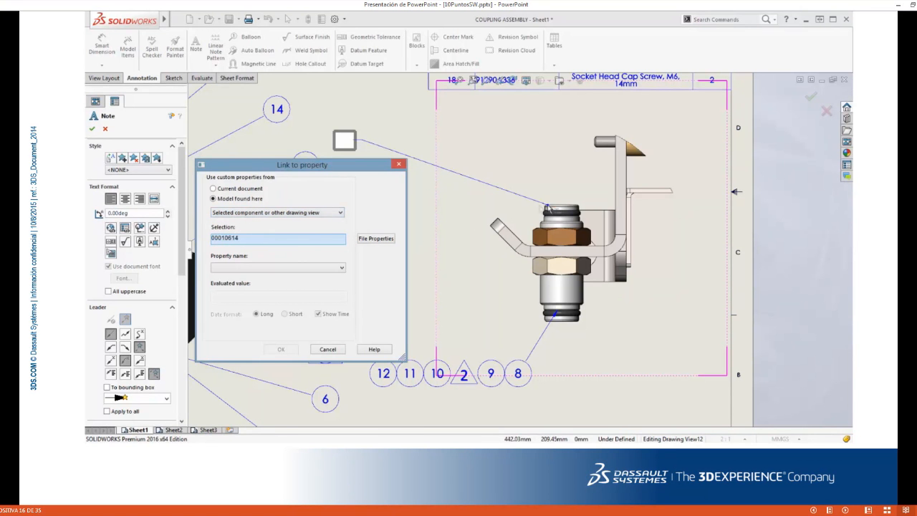
{"action": "right_click", "coordinate": [565, 211]}
{"action": "left_click", "coordinate": [593, 212]}
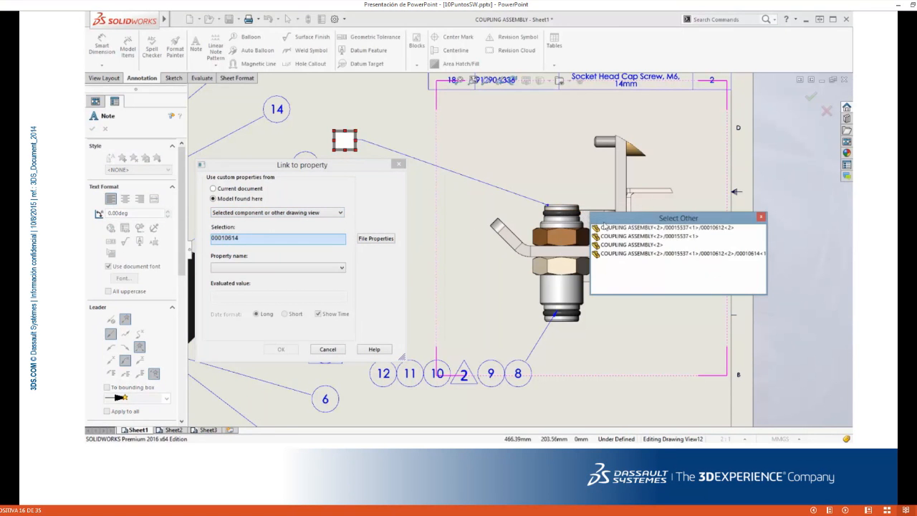
{"action": "left_click", "coordinate": [615, 232]}
Step: Link the note to the component property that supplies the text SMC Corporation KQ2E04-00 and finish the note
{"action": "left_click", "coordinate": [342, 268]}
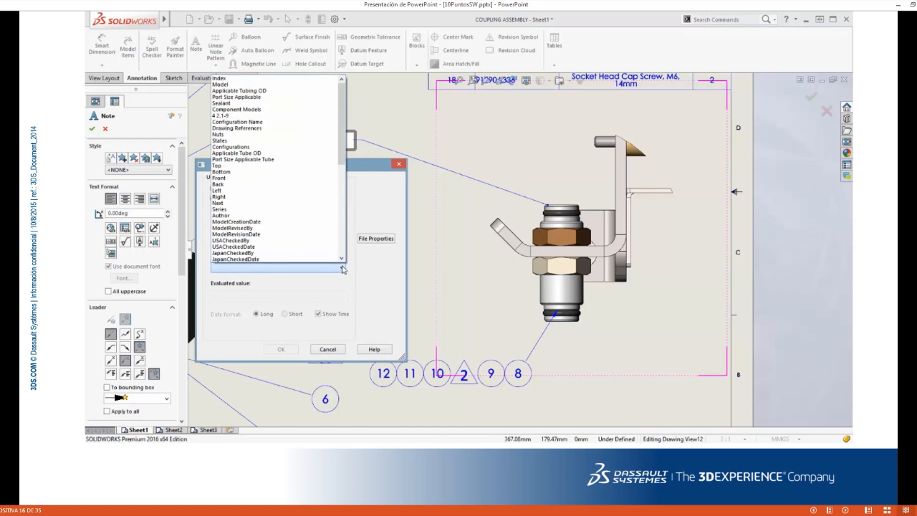
{"action": "scroll", "coordinate": [287, 224], "scroll_direction": "down", "scroll_amount": 1}
{"action": "left_click", "coordinate": [285, 201]}
{"action": "left_click", "coordinate": [282, 349]}
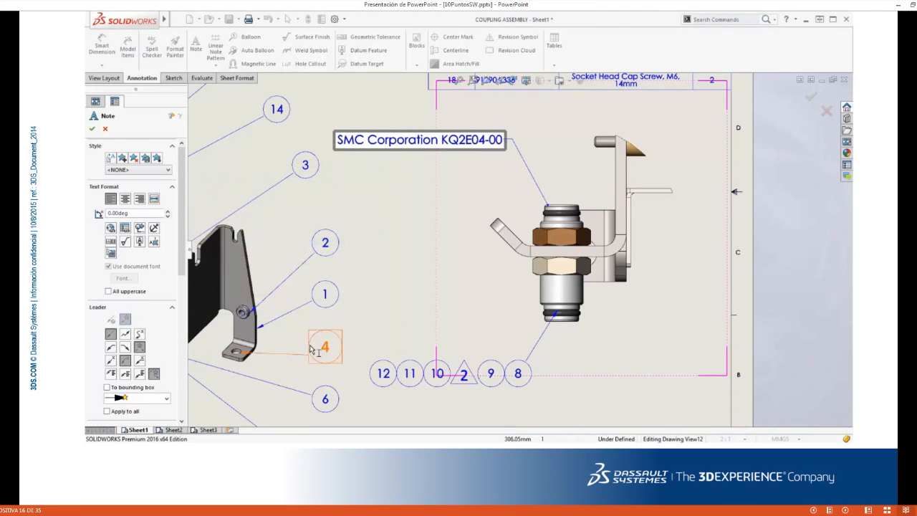
{"action": "left_click", "coordinate": [405, 315]}
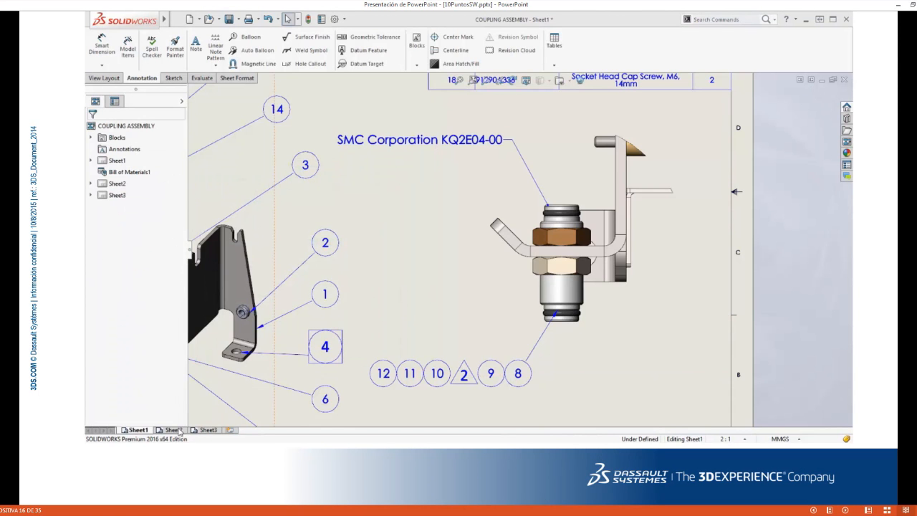
Step: Switch to Sheet2 and set its sheet scale to 1:2
{"action": "left_click", "coordinate": [173, 430]}
{"action": "left_click", "coordinate": [726, 438]}
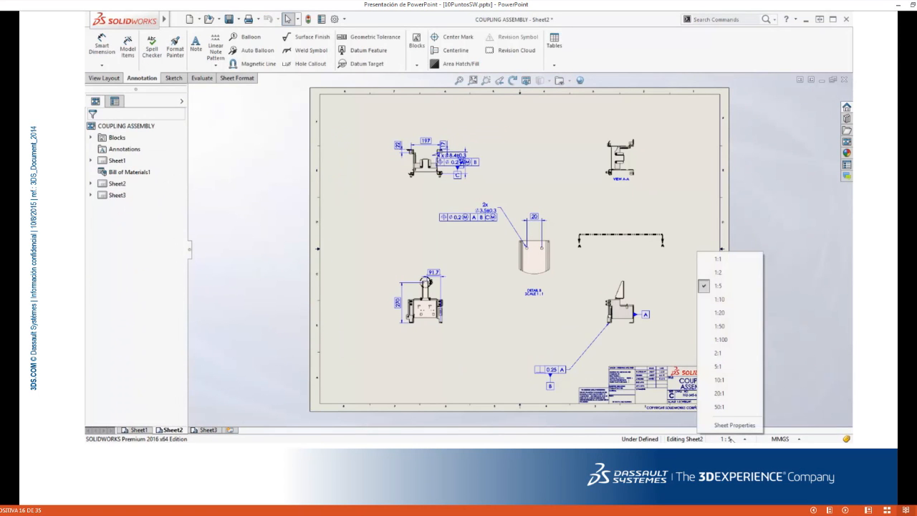
{"action": "left_click", "coordinate": [728, 273]}
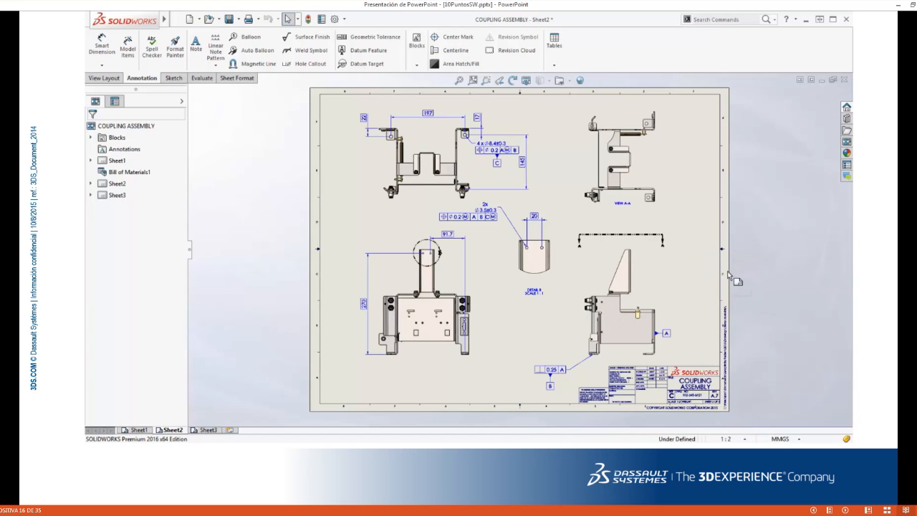
Step: Dimension the horizontal width across the upper bracket in View A-A and give the dimension a Basic tolerance
{"action": "right_click_drag", "start_coordinate": [691, 192], "coordinate": [703, 230]}
{"action": "left_click_drag", "start_coordinate": [572, 96], "coordinate": [673, 209]}
{"action": "left_click", "coordinate": [102, 45]}
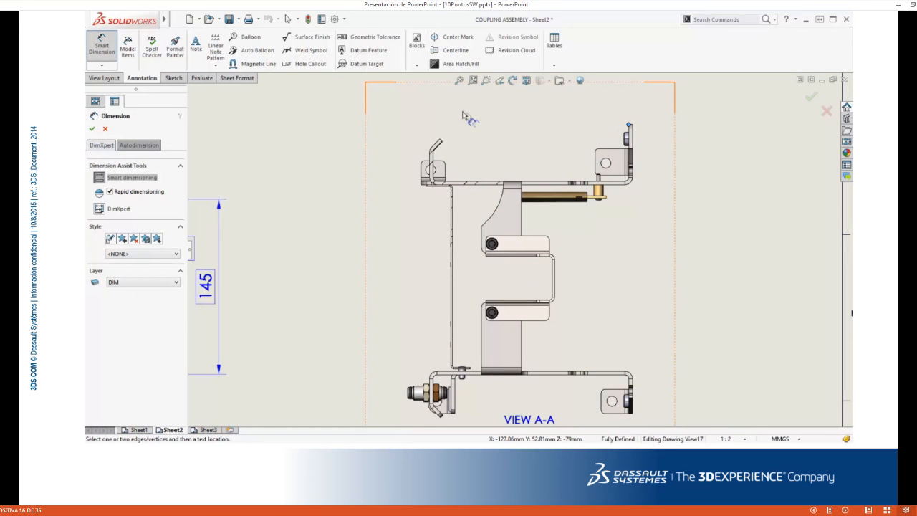
{"action": "left_click", "coordinate": [430, 172]}
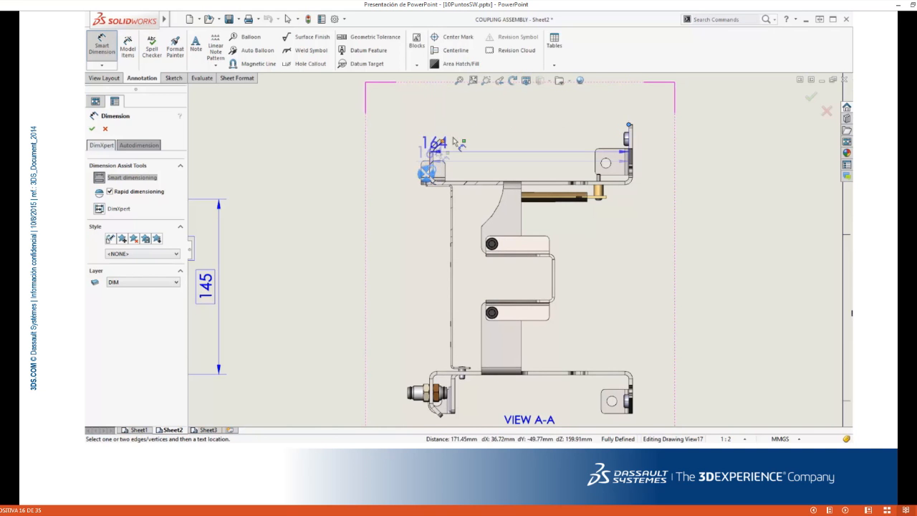
{"action": "left_click", "coordinate": [502, 101]}
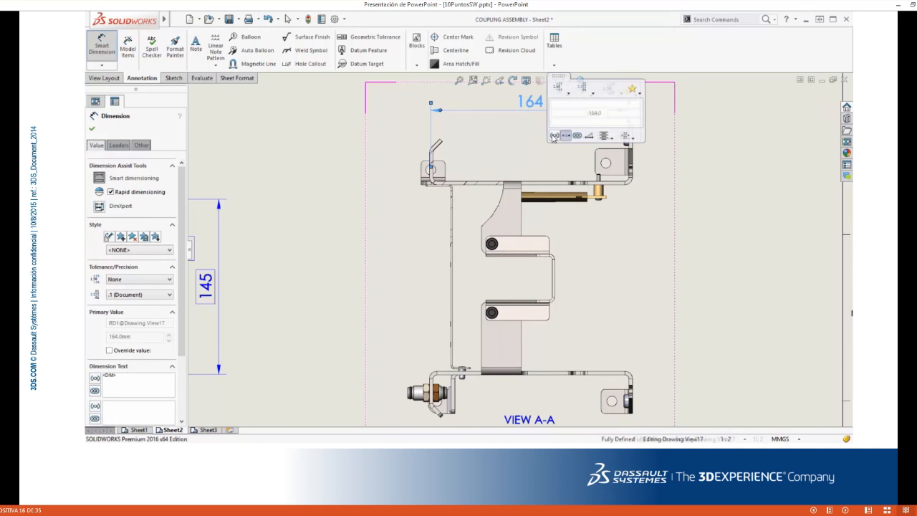
{"action": "left_click", "coordinate": [559, 88]}
{"action": "left_click", "coordinate": [560, 111]}
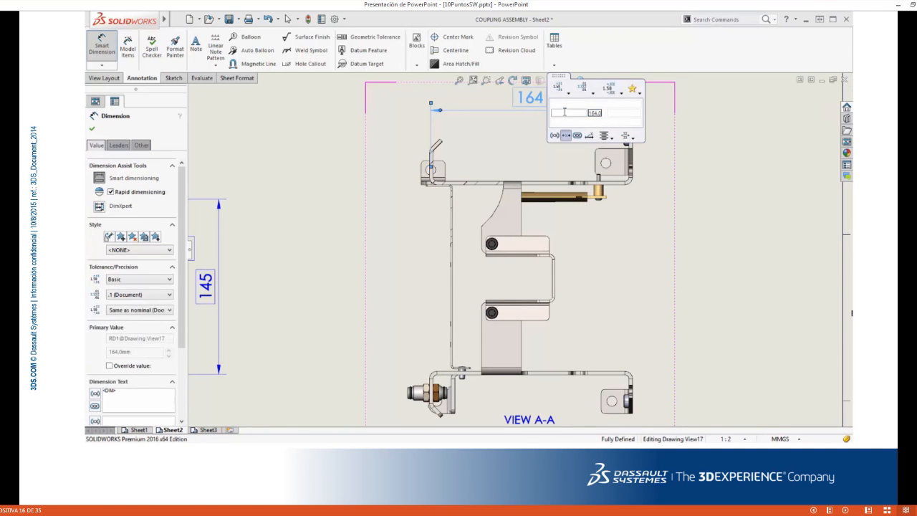
Step: Move both A labels of the view arrows for View A-A to the outer sides of their arrowheads
{"action": "mouse_move", "coordinate": [669, 315]}
{"action": "middle_mouse_down"}
{"action": "mouse_move", "coordinate": [658, 278]}
{"action": "mouse_move", "coordinate": [662, 119]}
{"action": "middle_mouse_up"}
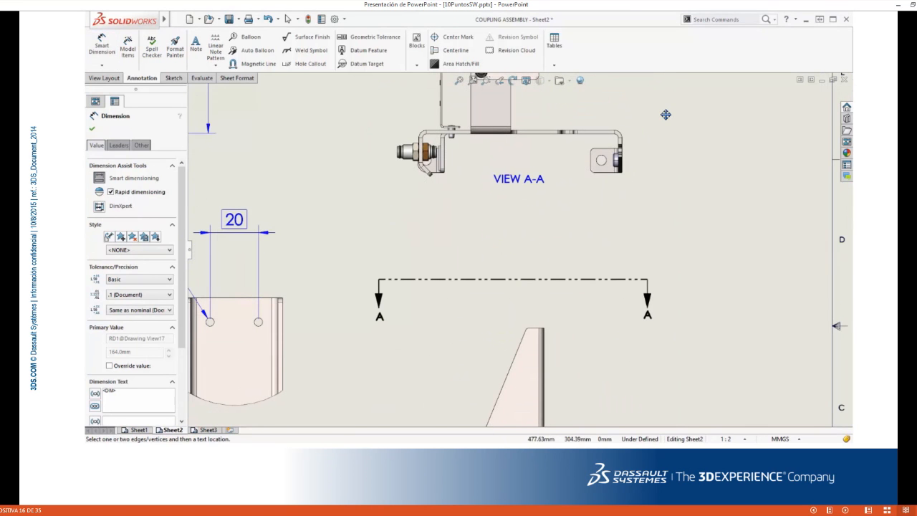
{"action": "left_click", "coordinate": [378, 315]}
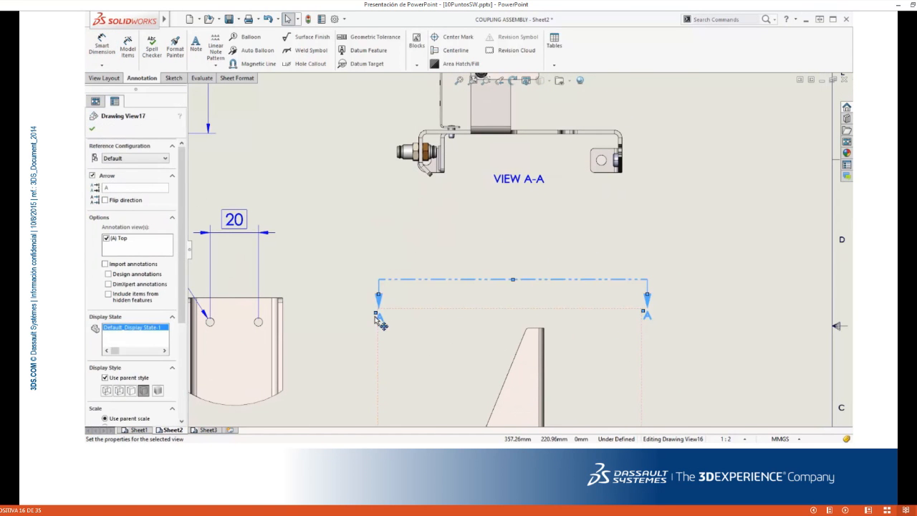
{"action": "left_click_drag", "start_coordinate": [374, 315], "coordinate": [368, 310]}
{"action": "left_click_drag", "start_coordinate": [643, 313], "coordinate": [652, 310]}
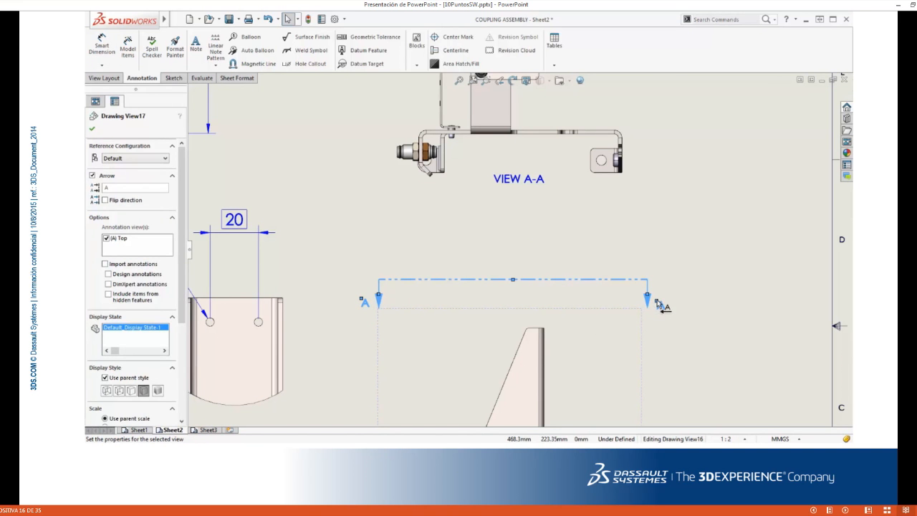
{"action": "left_click", "coordinate": [710, 282]}
{"action": "right_click_drag", "start_coordinate": [710, 282], "coordinate": [707, 247]}
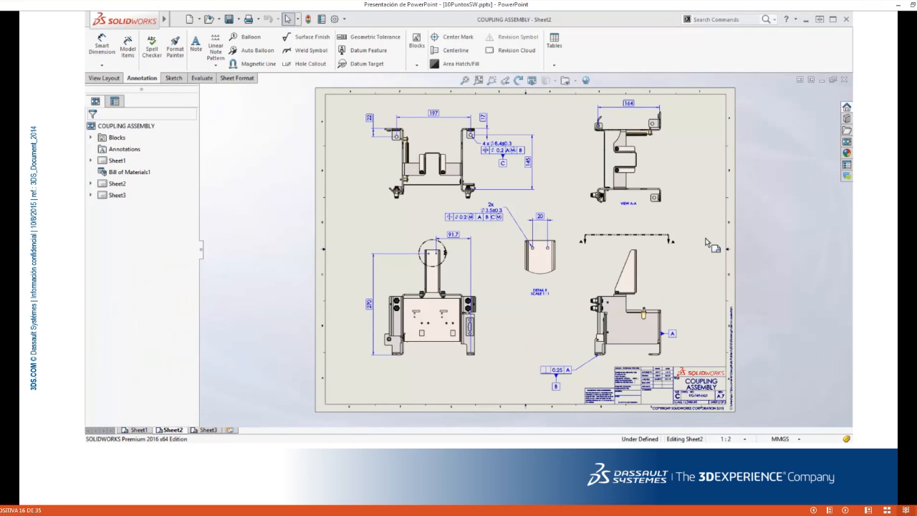
Step: Enter sheet format editing on Sheet2 and hide the TITLEBLOCK layer
{"action": "left_click", "coordinate": [239, 78]}
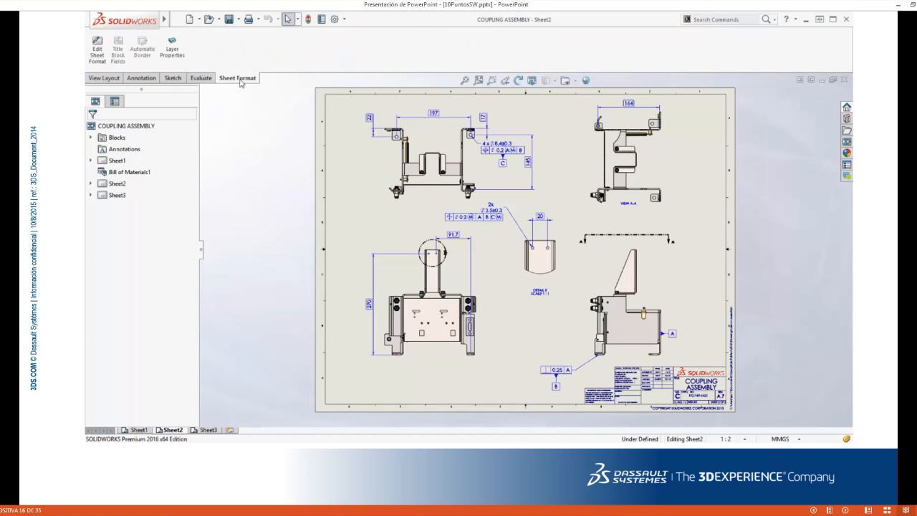
{"action": "left_click", "coordinate": [97, 50]}
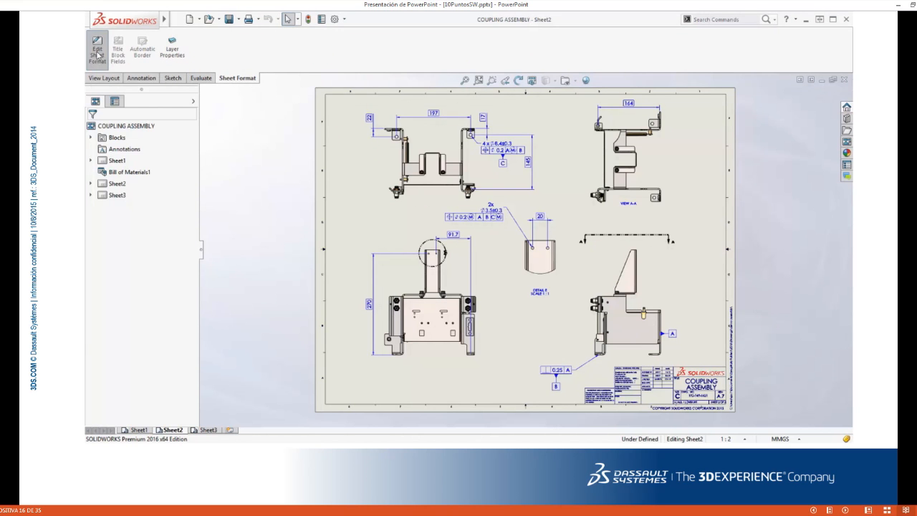
{"action": "left_click", "coordinate": [175, 55]}
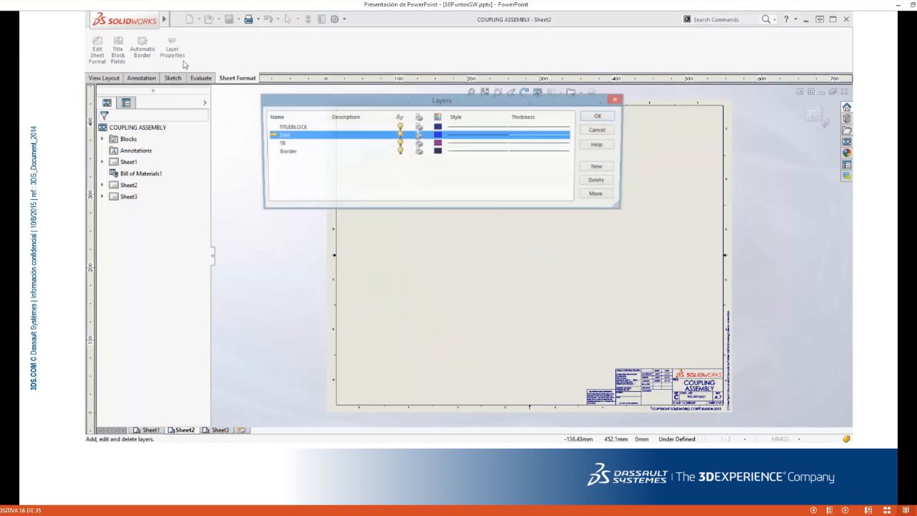
{"action": "left_click", "coordinate": [400, 127]}
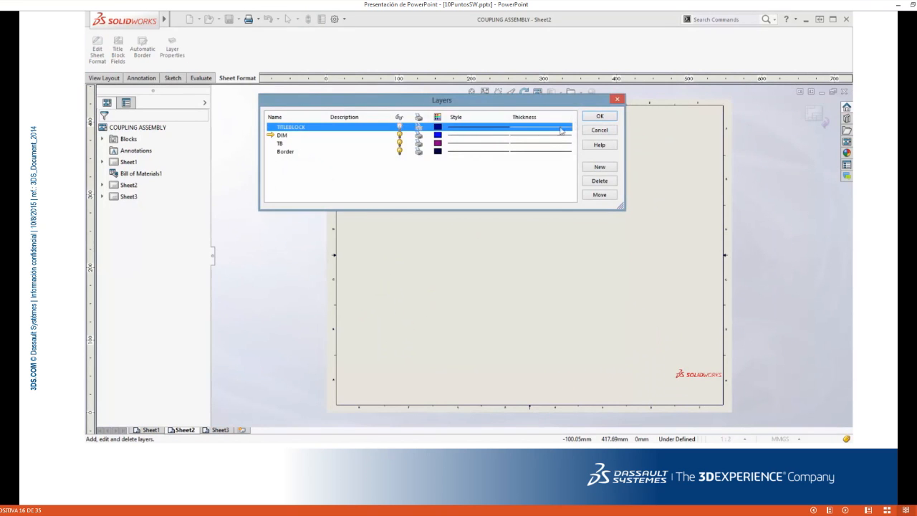
{"action": "left_click", "coordinate": [600, 116]}
Step: Start an Automatic Border, mark all existing border entities for deletion and proceed to the zone settings
{"action": "left_click", "coordinate": [143, 50]}
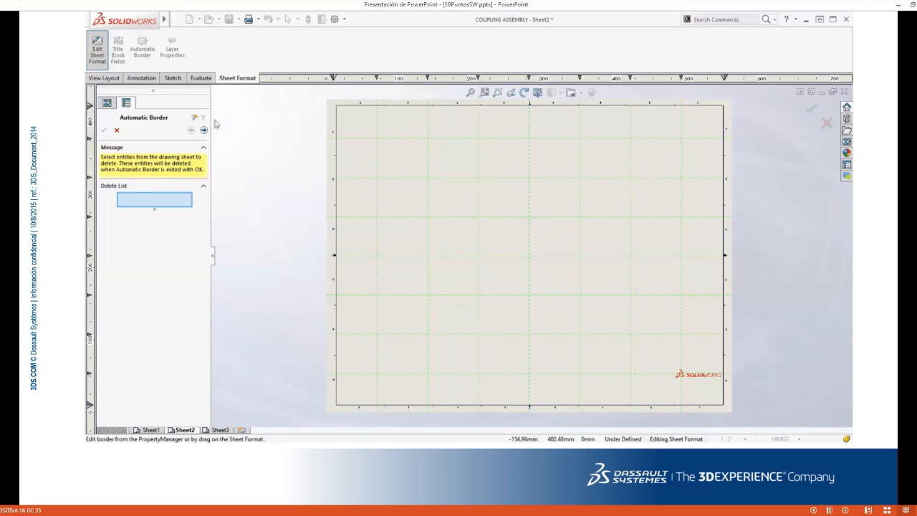
{"action": "left_click_drag", "start_coordinate": [286, 95], "coordinate": [760, 424]}
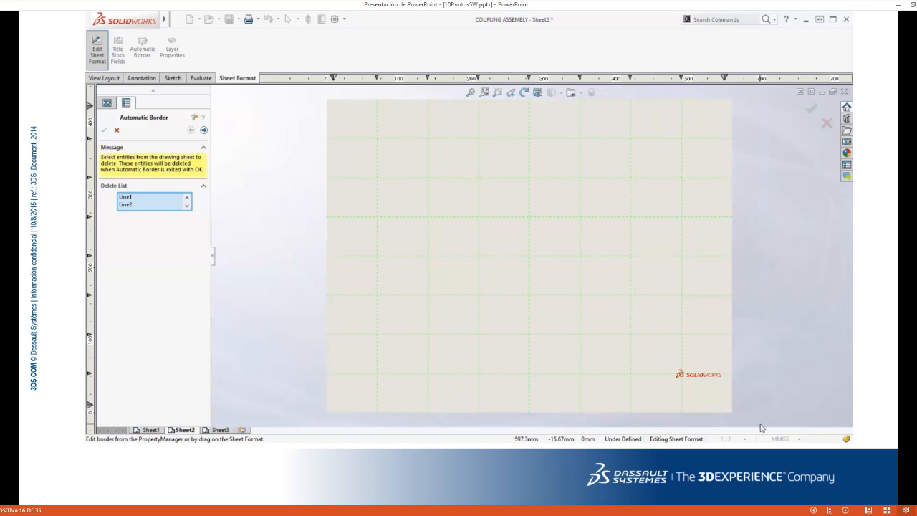
{"action": "left_click", "coordinate": [203, 129]}
Step: Distribute the border zones evenly in 8 rows and 8 columns, using the margins as the zone region
{"action": "left_click", "coordinate": [108, 229]}
{"action": "left_click", "coordinate": [119, 238]}
{"action": "left_click", "coordinate": [191, 256]}
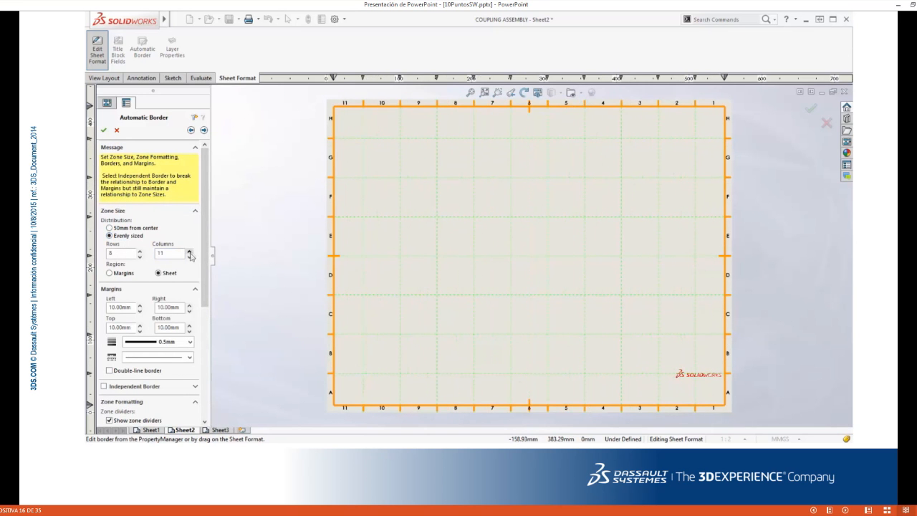
{"action": "left_click", "coordinate": [190, 258]}
{"action": "left_click", "coordinate": [190, 258]}
{"action": "left_click", "coordinate": [190, 258]}
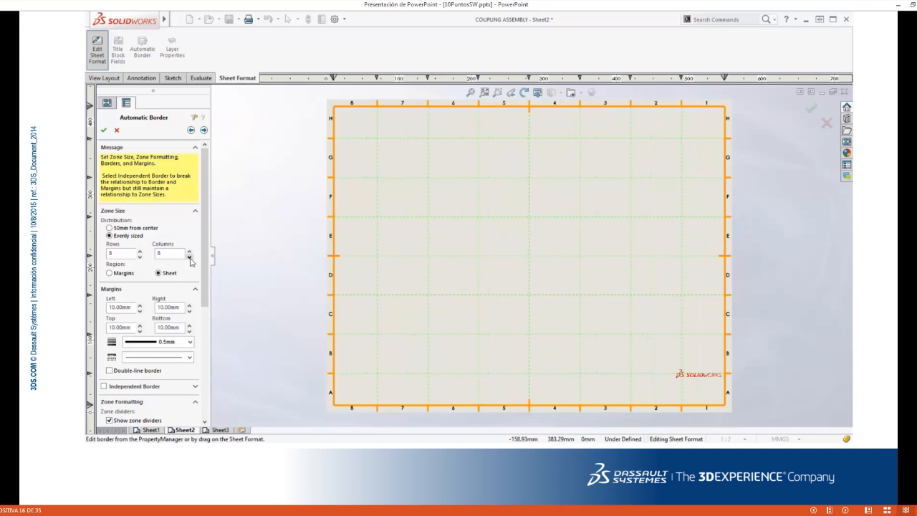
{"action": "scroll", "coordinate": [208, 296], "scroll_direction": "down", "scroll_amount": 3}
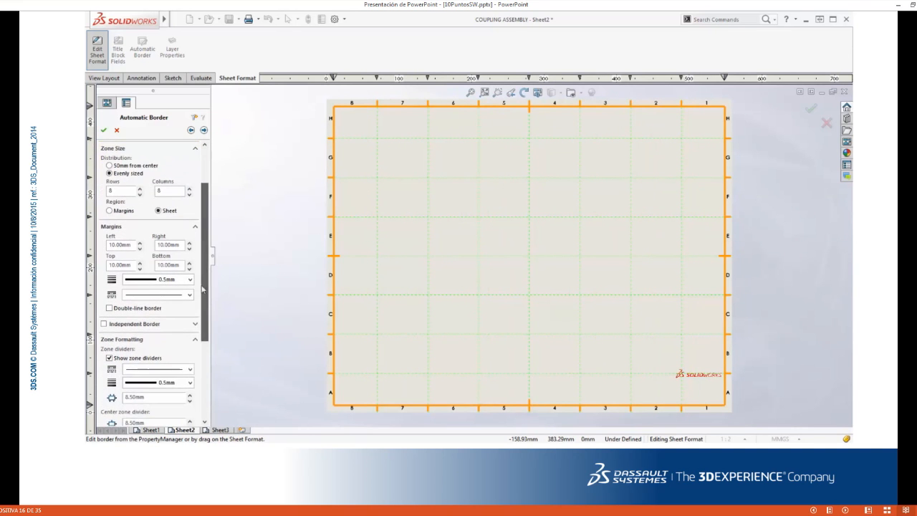
{"action": "left_click", "coordinate": [109, 211]}
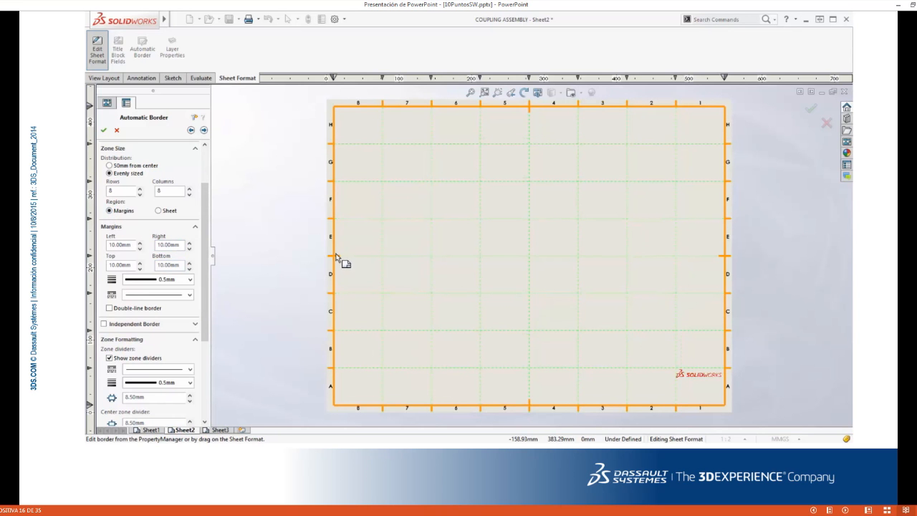
Step: Reduce the inner length of the border's center zone dividers to 0.00 mm
{"action": "mouse_move", "coordinate": [338, 258]}
{"action": "left_mouse_down"}
{"action": "mouse_move", "coordinate": [406, 258]}
{"action": "mouse_move", "coordinate": [339, 258]}
{"action": "left_mouse_up"}
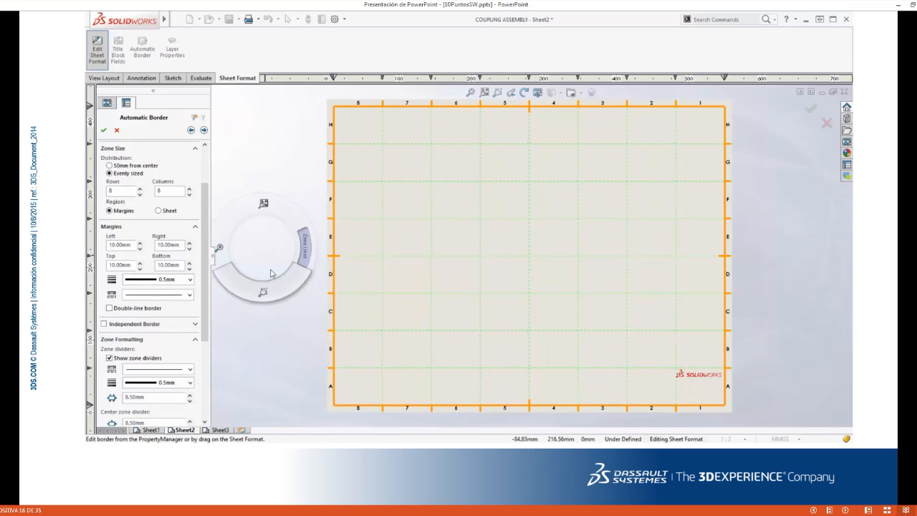
{"action": "left_click_drag", "start_coordinate": [297, 205], "coordinate": [377, 304]}
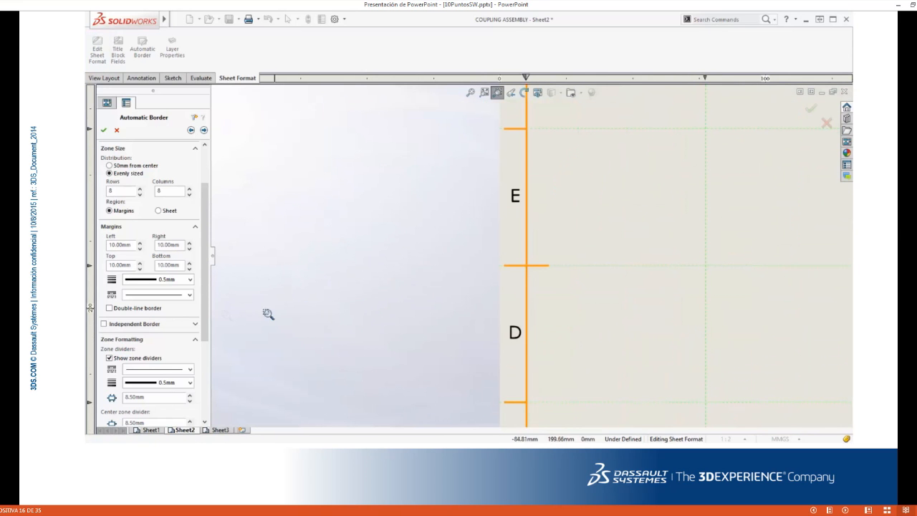
{"action": "scroll", "coordinate": [198, 340], "scroll_direction": "down", "scroll_amount": 5}
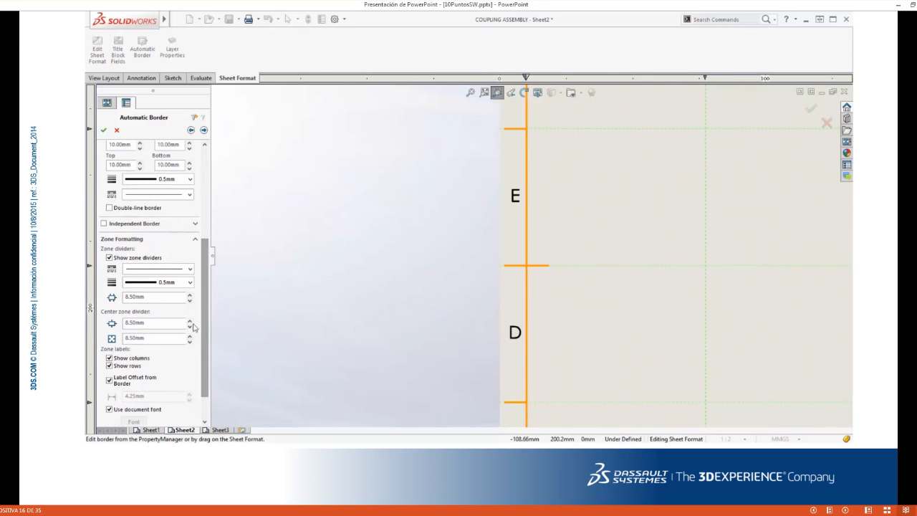
{"action": "left_click", "coordinate": [190, 321]}
{"action": "left_click", "coordinate": [190, 327]}
{"action": "left_click", "coordinate": [190, 342]}
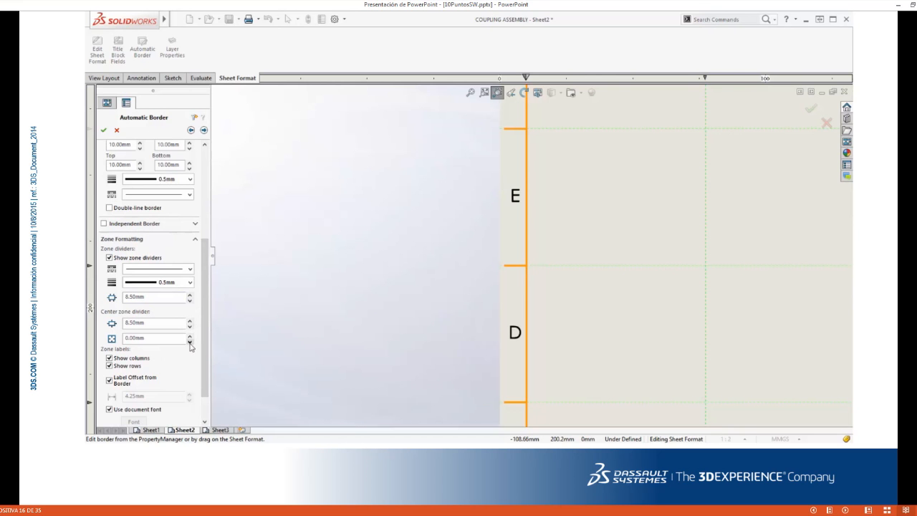
Step: Override the document font for the zone labels and give them a smaller text height
{"action": "scroll", "coordinate": [204, 362], "scroll_direction": "down", "scroll_amount": 1}
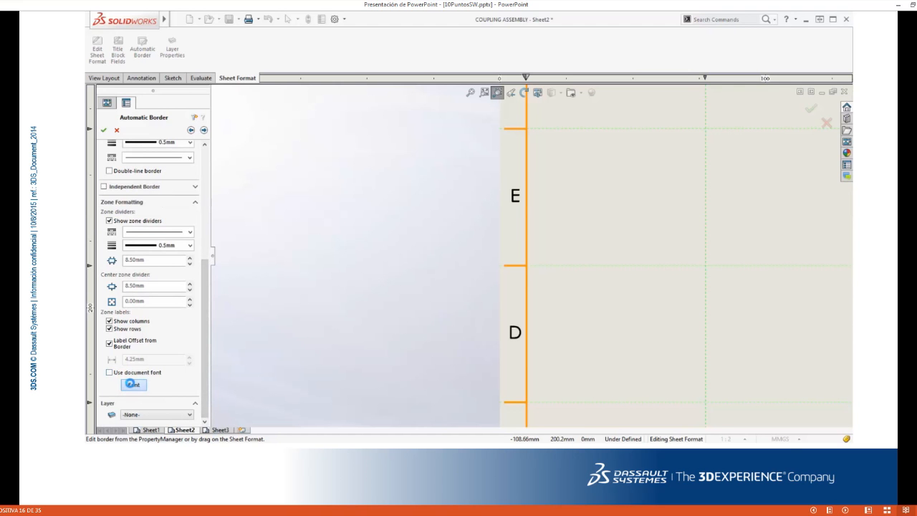
{"action": "left_click", "coordinate": [132, 385]}
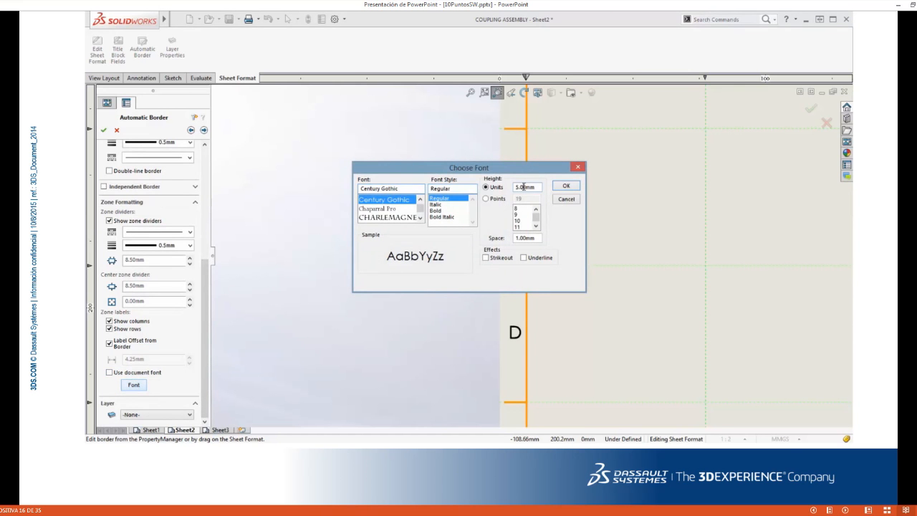
{"action": "left_click", "coordinate": [566, 187]}
{"action": "right_click_drag", "start_coordinate": [571, 191], "coordinate": [571, 152]}
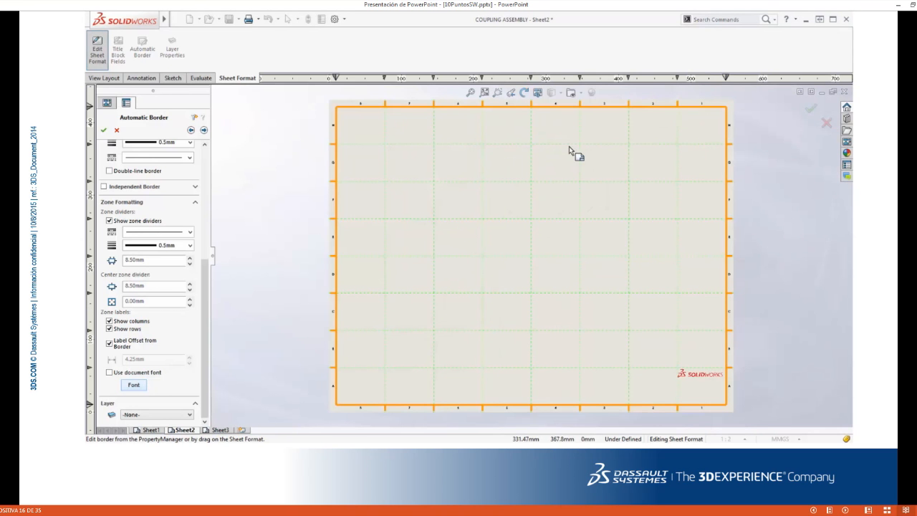
Step: Add a margin mask around the sheet's lower-right corner, stretch it over the title block area, and accept the automatic border
{"action": "left_click", "coordinate": [204, 130]}
{"action": "left_click", "coordinate": [107, 210]}
{"action": "left_click_drag", "start_coordinate": [373, 316], "coordinate": [709, 345]}
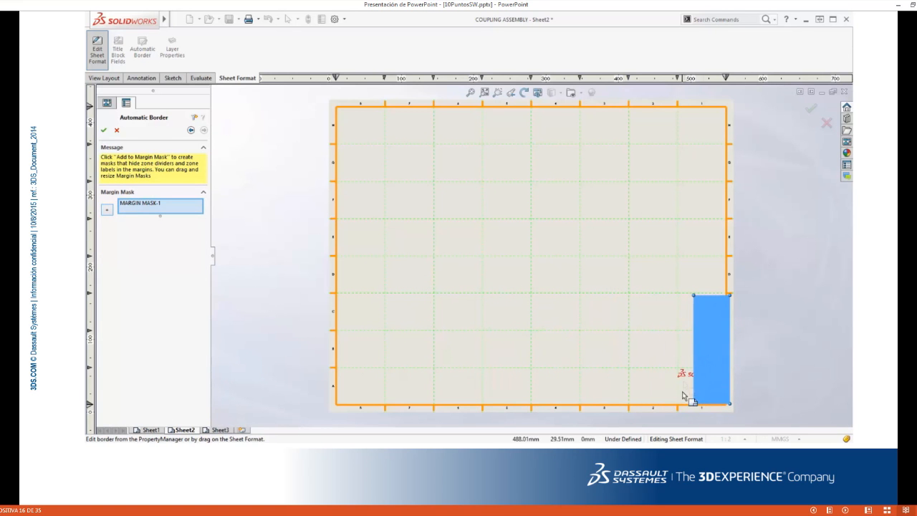
{"action": "left_click_drag", "start_coordinate": [694, 402], "coordinate": [633, 414]}
{"action": "left_click", "coordinate": [812, 111]}
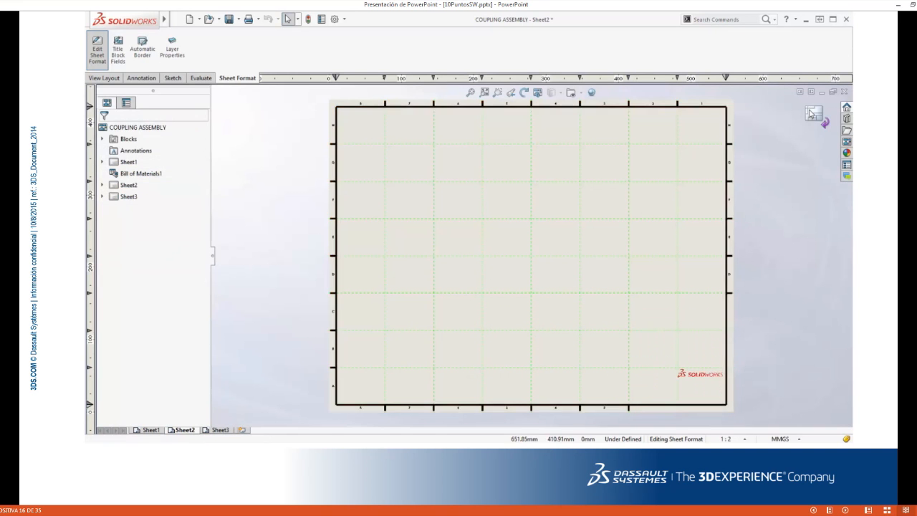
Step: Leave sheet format editing, show the TITLEBLOCK layer again, and check the title block against the new border
{"action": "left_click", "coordinate": [812, 114]}
{"action": "left_click", "coordinate": [173, 52]}
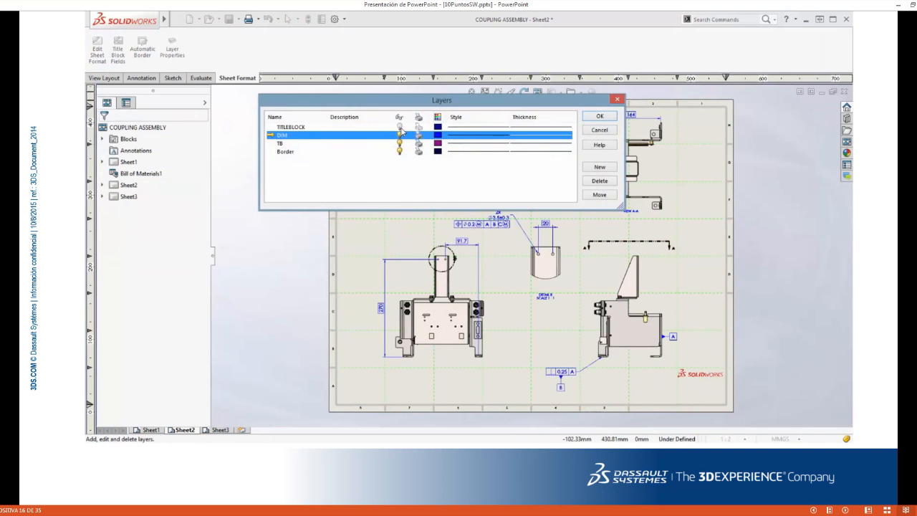
{"action": "left_click", "coordinate": [400, 127]}
{"action": "left_click", "coordinate": [590, 118]}
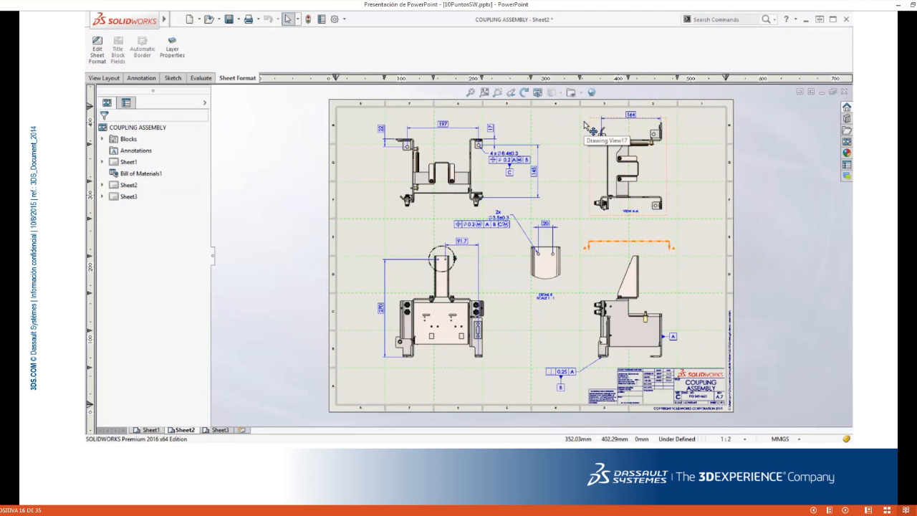
{"action": "right_click_drag", "start_coordinate": [562, 140], "coordinate": [573, 189]}
{"action": "left_click_drag", "start_coordinate": [545, 276], "coordinate": [706, 399]}
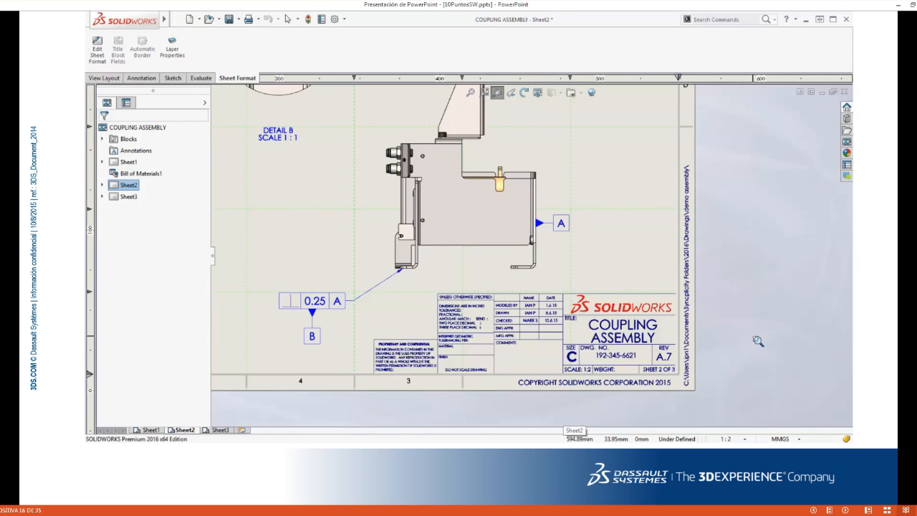
{"action": "right_click_drag", "start_coordinate": [756, 328], "coordinate": [763, 302]}
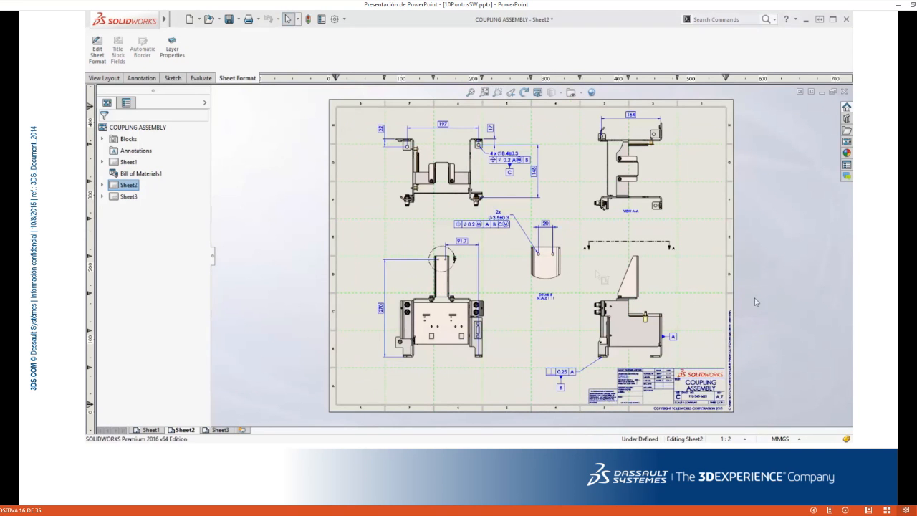
Step: Run Performance Evaluation on the drawing and review the Different Configurations details and the open and rebuild times
{"action": "left_click", "coordinate": [201, 77]}
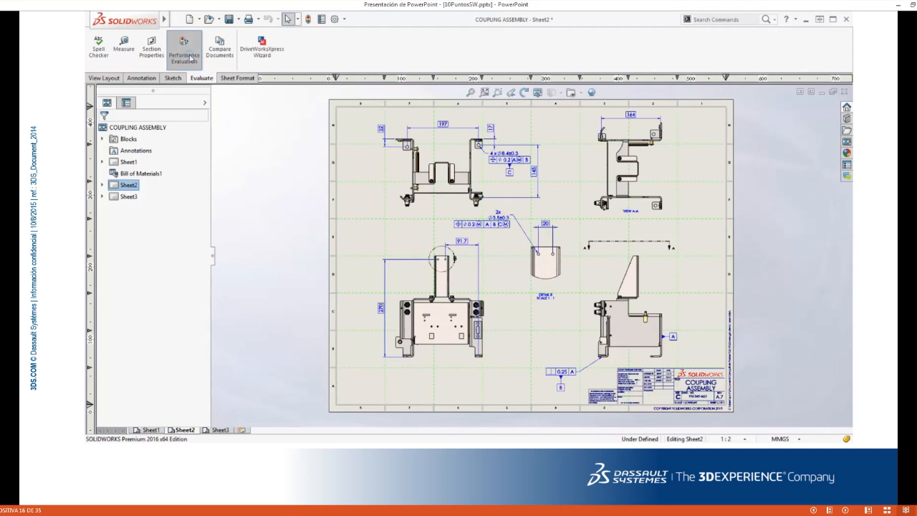
{"action": "left_click", "coordinate": [186, 52]}
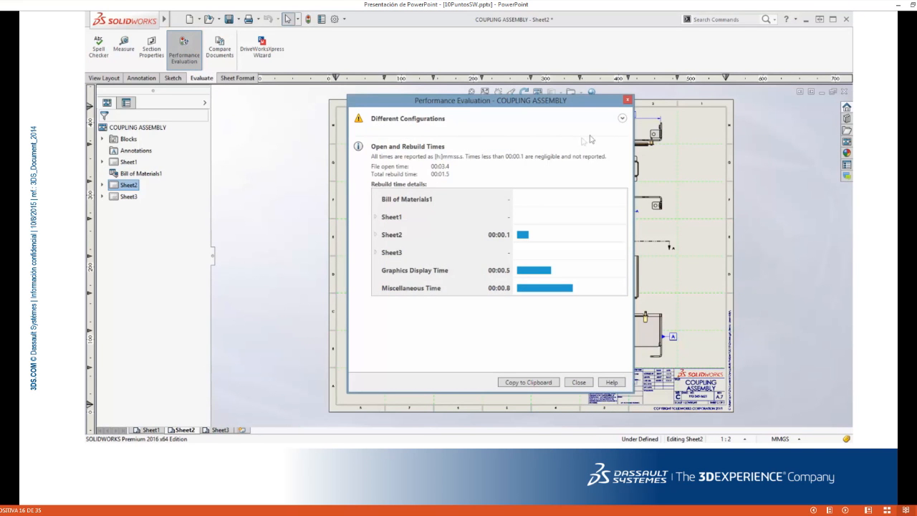
{"action": "left_click", "coordinate": [623, 118]}
{"action": "left_click_drag", "start_coordinate": [627, 215], "coordinate": [630, 344]}
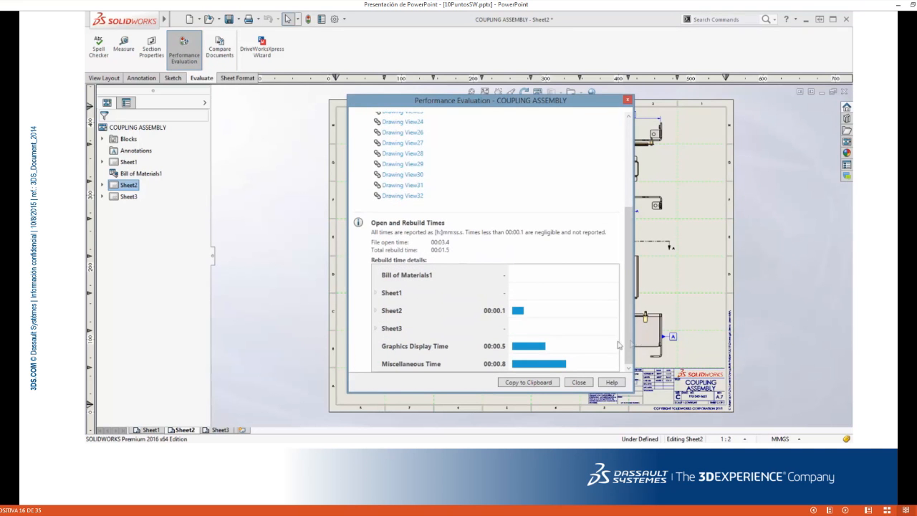
{"action": "mouse_move", "coordinate": [602, 346]}
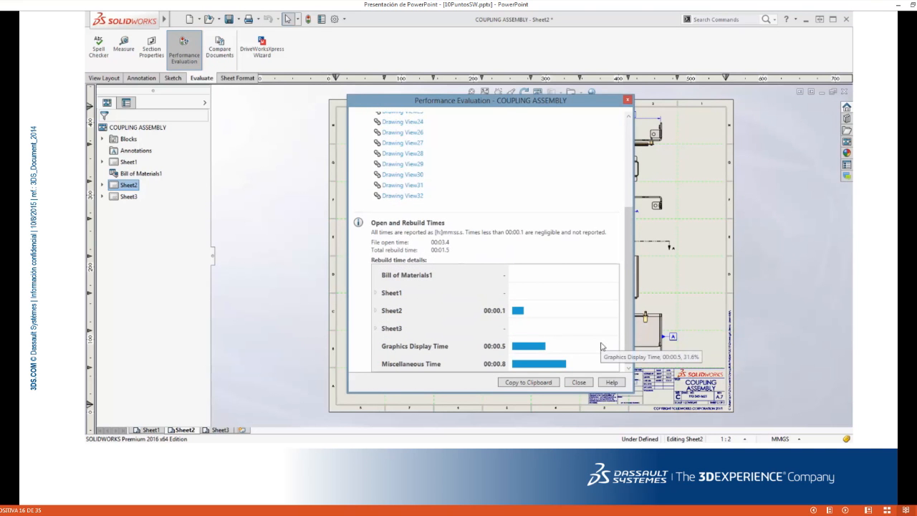
{"action": "left_click", "coordinate": [581, 384]}
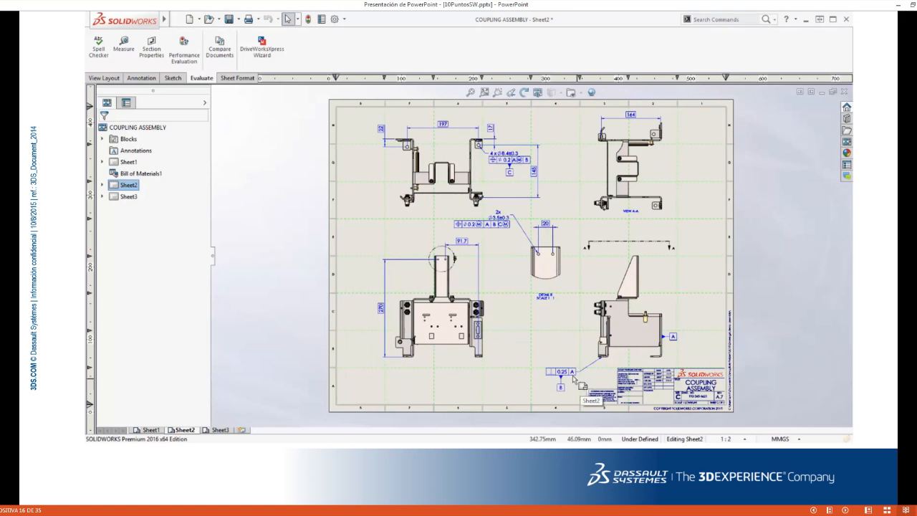
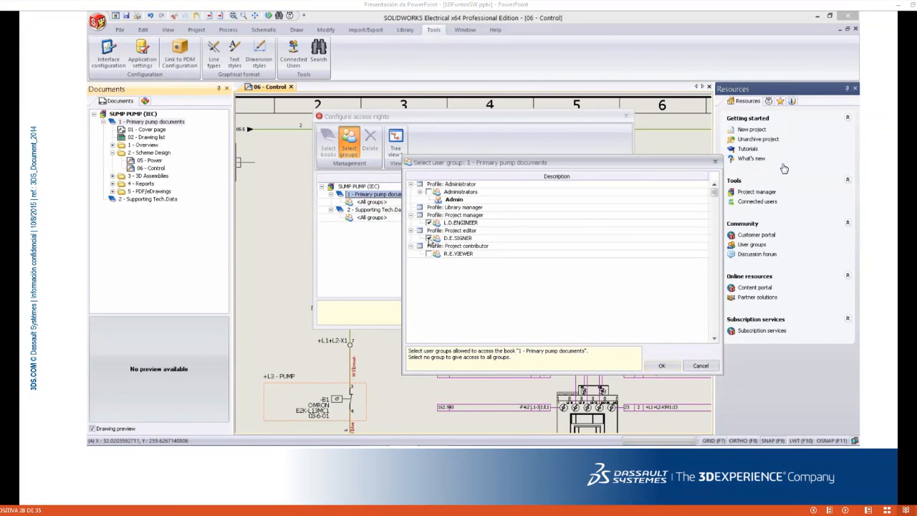
Step: Switch to SOLIDWORKS Electrical and restrict access to the book 1 - Primary pump documents to the checked project manager and project editor groups
{"action": "left_click", "coordinate": [661, 365]}
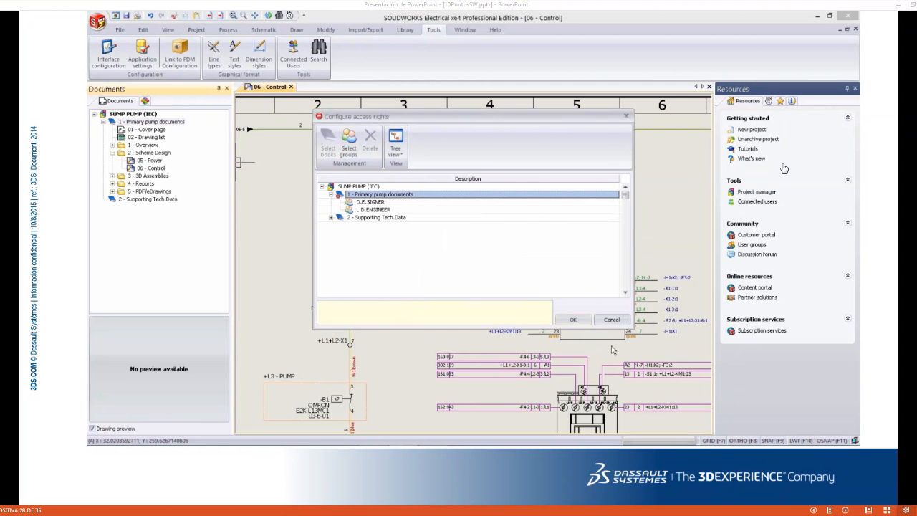
{"action": "left_click", "coordinate": [572, 319]}
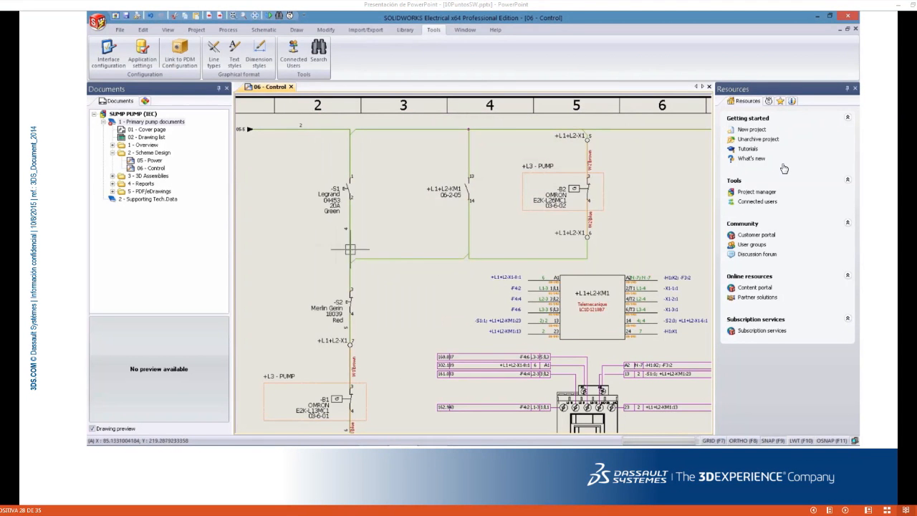
Step: Try to create a new folder in the book 1 - Primary pump documents
{"action": "right_click", "coordinate": [148, 124]}
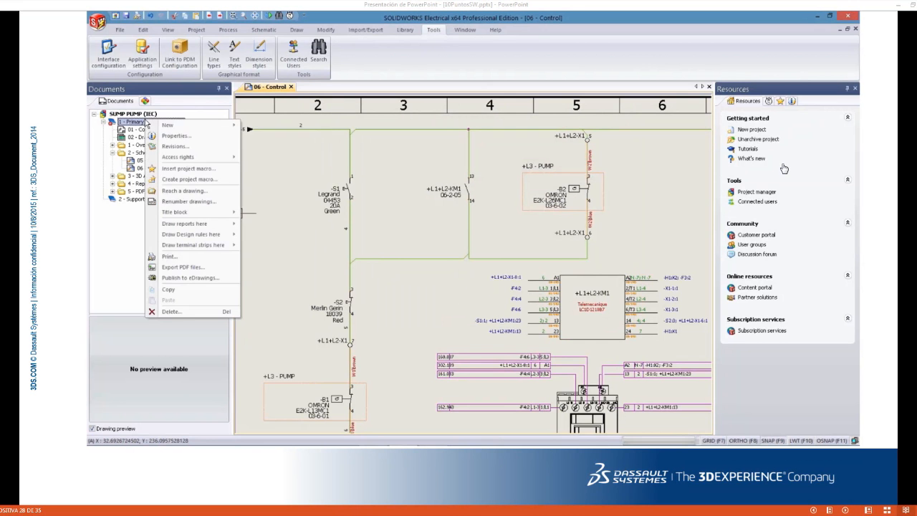
{"action": "mouse_move", "coordinate": [179, 126]}
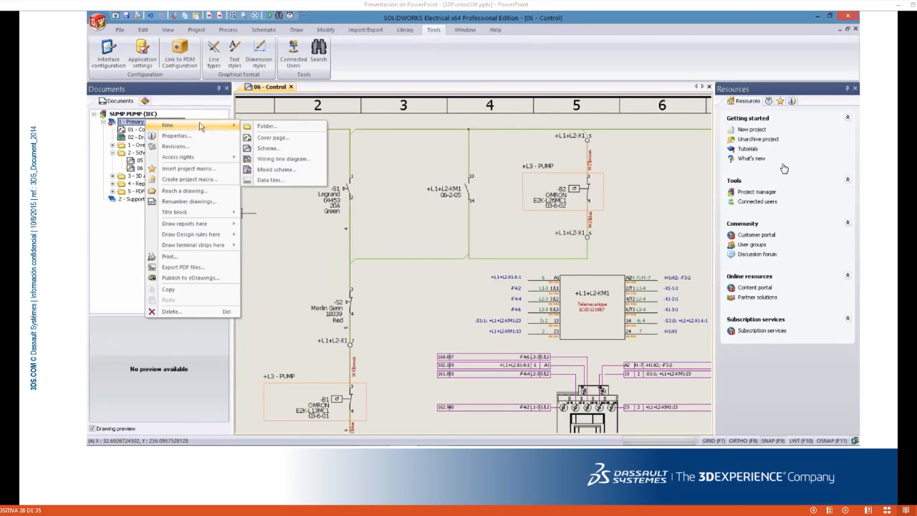
{"action": "left_click", "coordinate": [262, 127]}
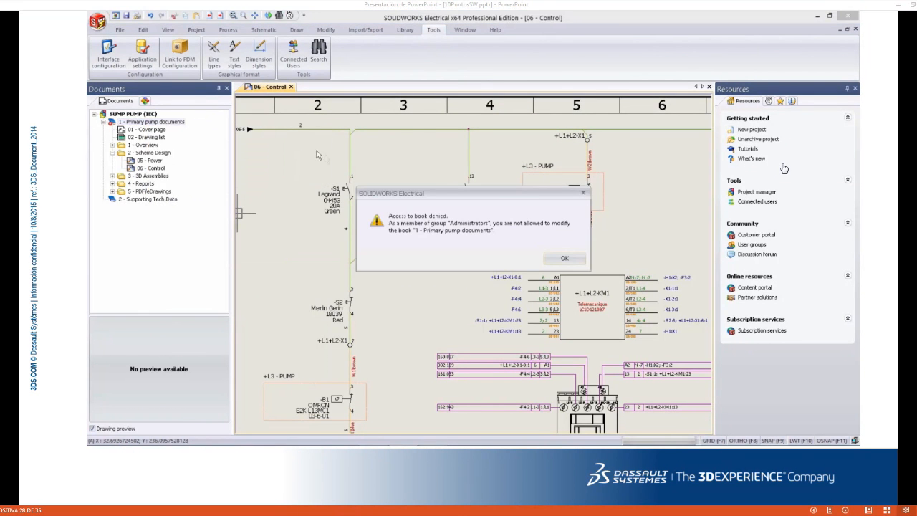
{"action": "left_click", "coordinate": [564, 255]}
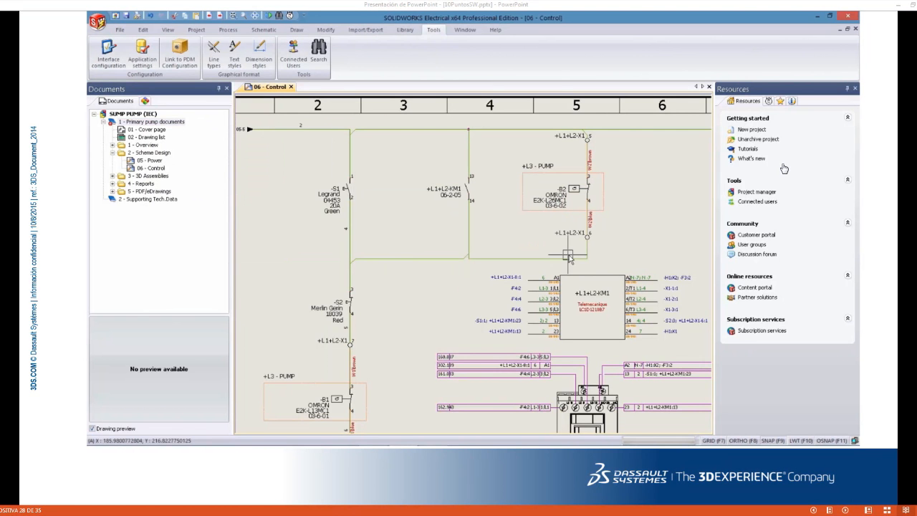
Step: Create a new folder with automatic mark in the book 2 - Supporting Tech.Data
{"action": "right_click", "coordinate": [166, 200]}
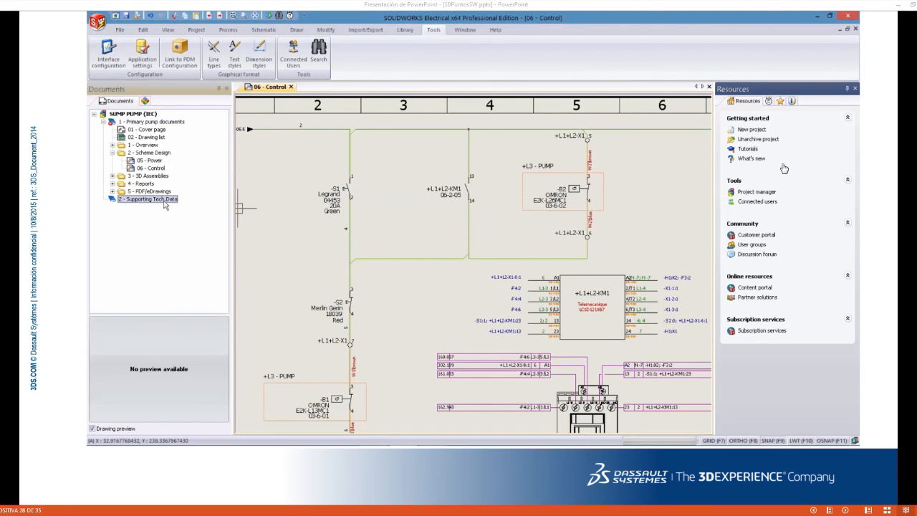
{"action": "mouse_move", "coordinate": [179, 208]}
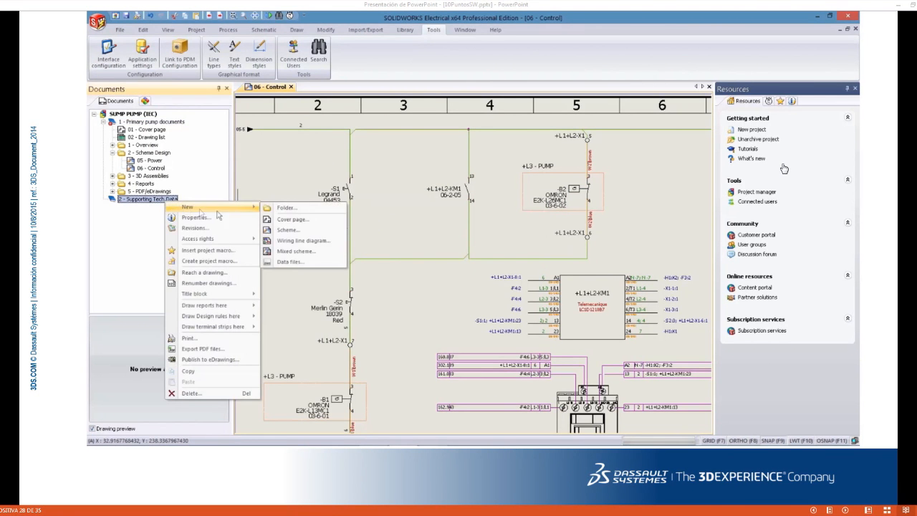
{"action": "left_click", "coordinate": [285, 213]}
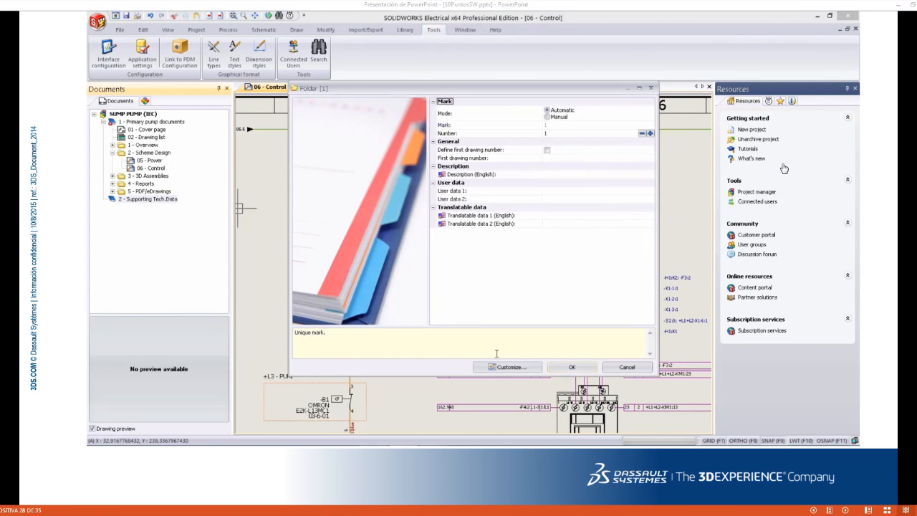
{"action": "left_click", "coordinate": [572, 367]}
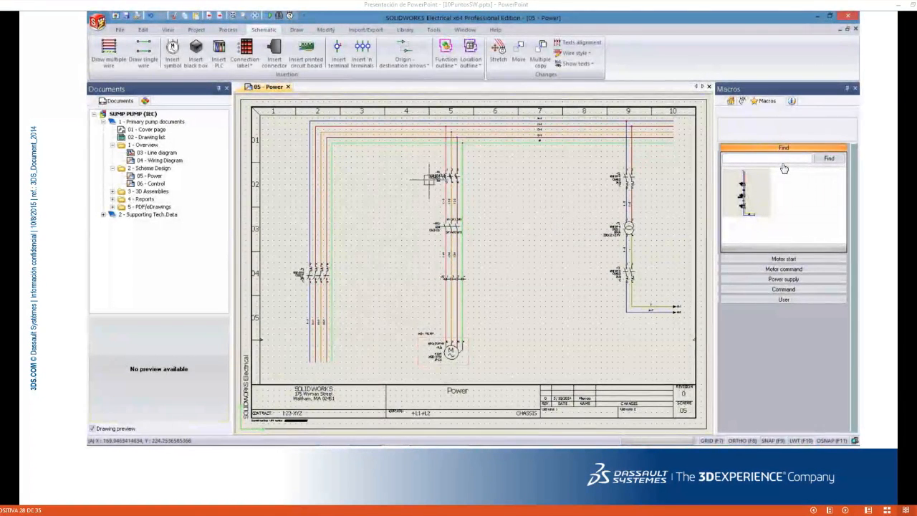
Step: Open the report manager for the SUMP PUMP project and widen the Origin column in the list of wires by line style
{"action": "left_click", "coordinate": [195, 31]}
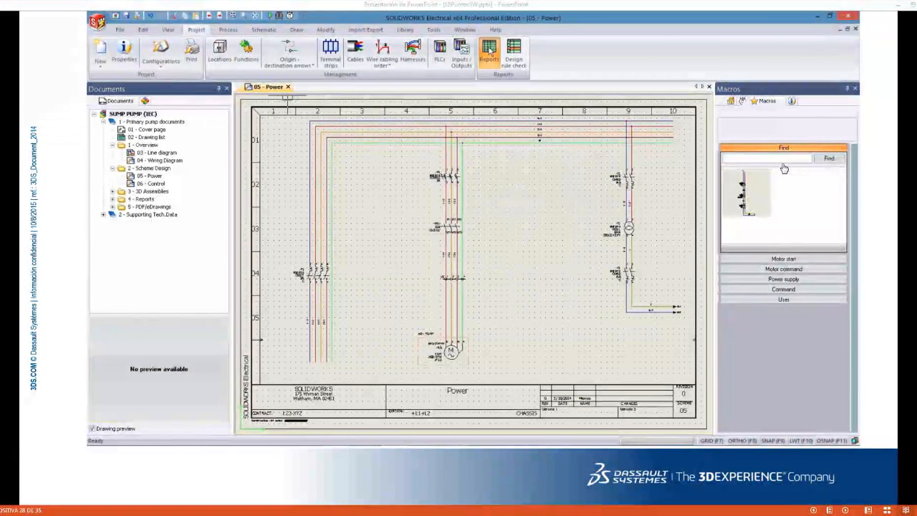
{"action": "left_click", "coordinate": [490, 54]}
{"action": "left_click_drag", "start_coordinate": [557, 116], "coordinate": [575, 116]}
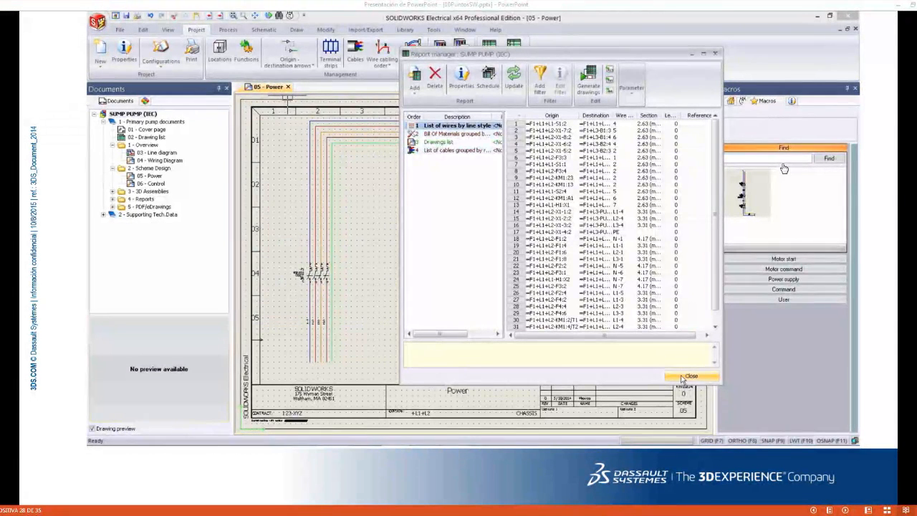
Step: Close the report manager and turn on the automatic display of nodal indicators in the project's graphic configuration
{"action": "left_click", "coordinate": [688, 376]}
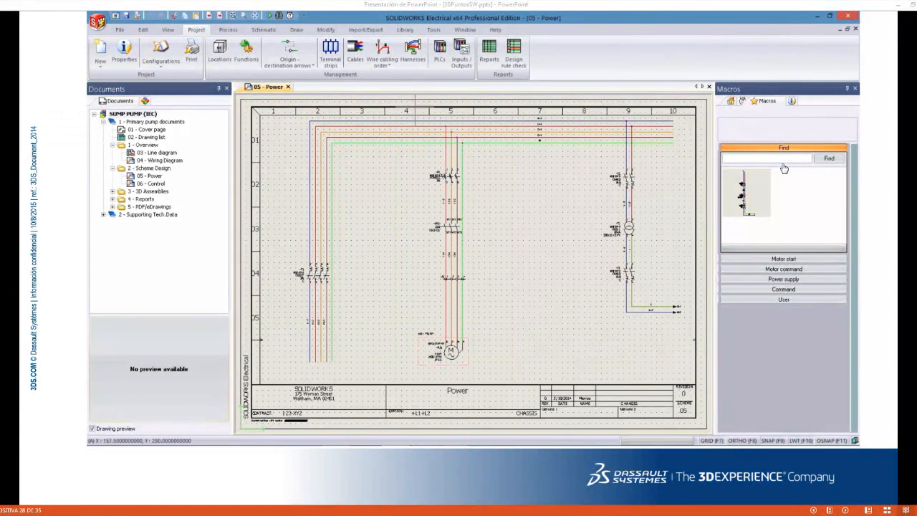
{"action": "scroll", "coordinate": [638, 240], "scroll_direction": "up", "scroll_amount": 2}
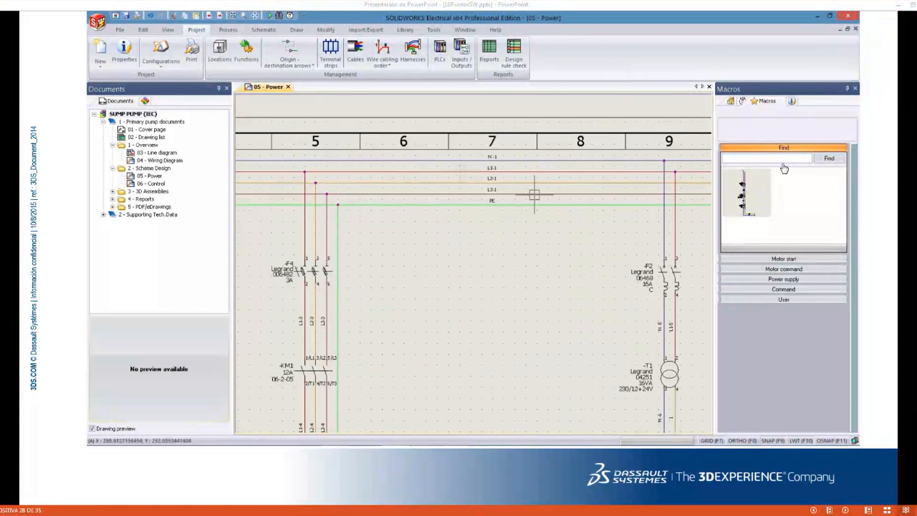
{"action": "left_click", "coordinate": [161, 50]}
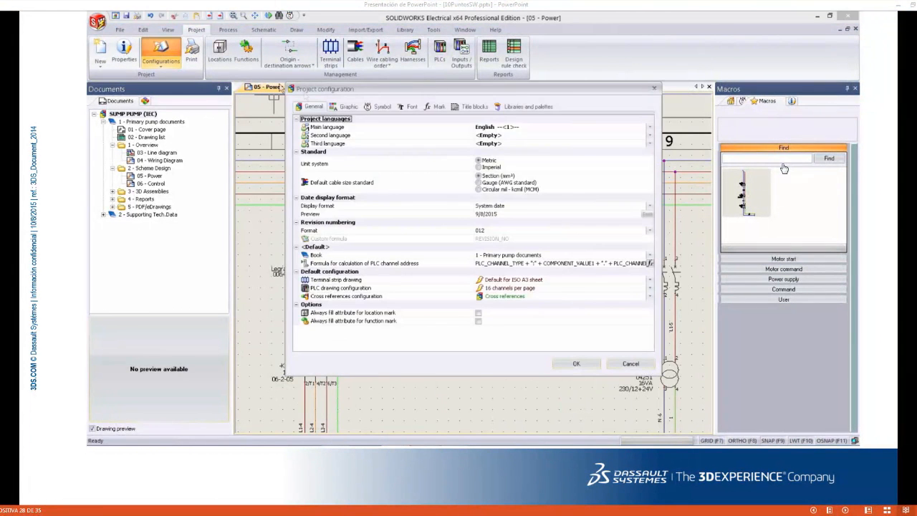
{"action": "left_click", "coordinate": [347, 107]}
{"action": "left_click", "coordinate": [478, 278]}
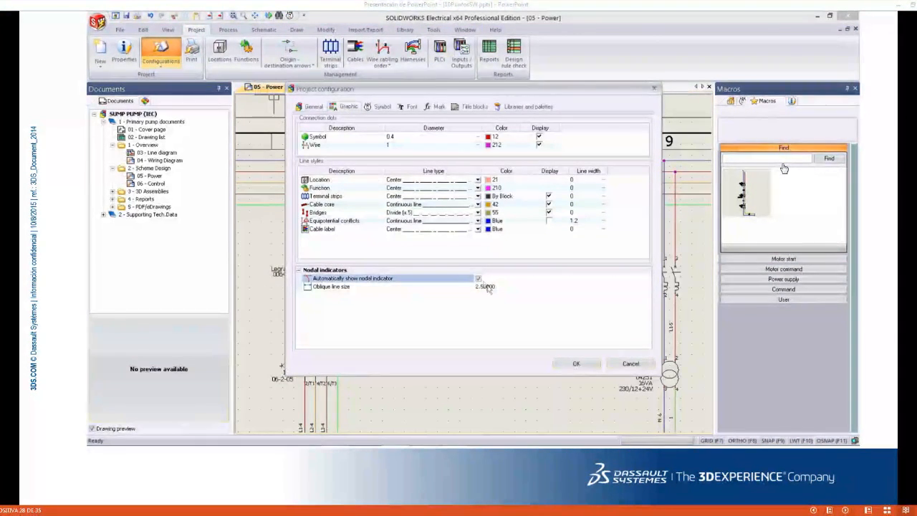
{"action": "left_click", "coordinate": [576, 363]}
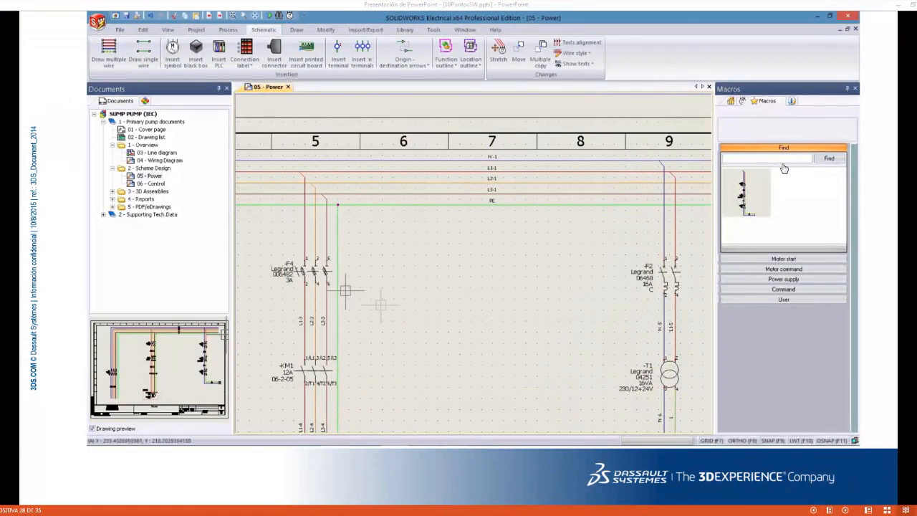
Step: Open the 06 - Control drawing from the Scheme Design folder of the SUMP PUMP project
{"action": "double_click", "coordinate": [150, 184]}
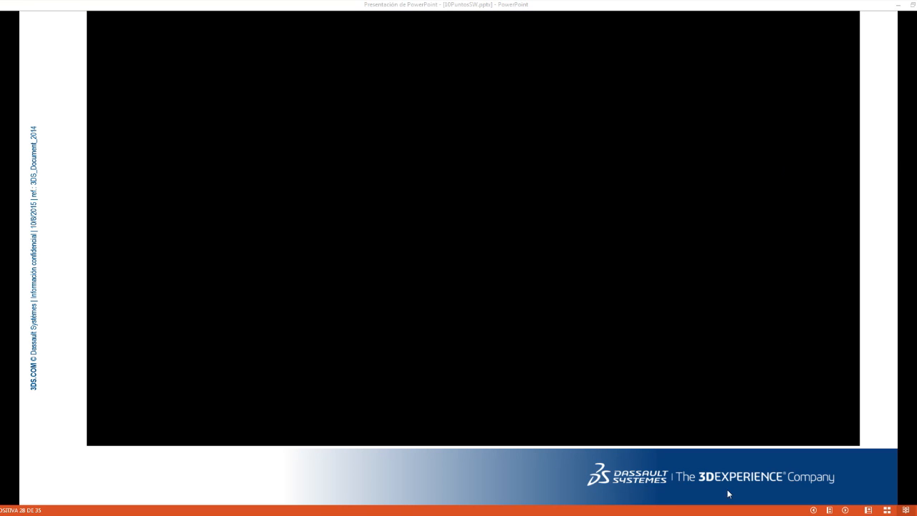
{"action": "left_click", "coordinate": [870, 335]}
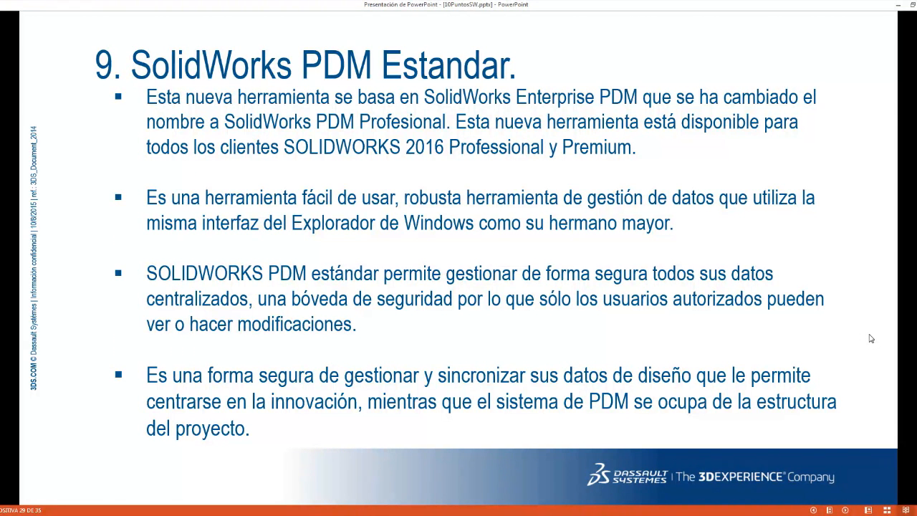